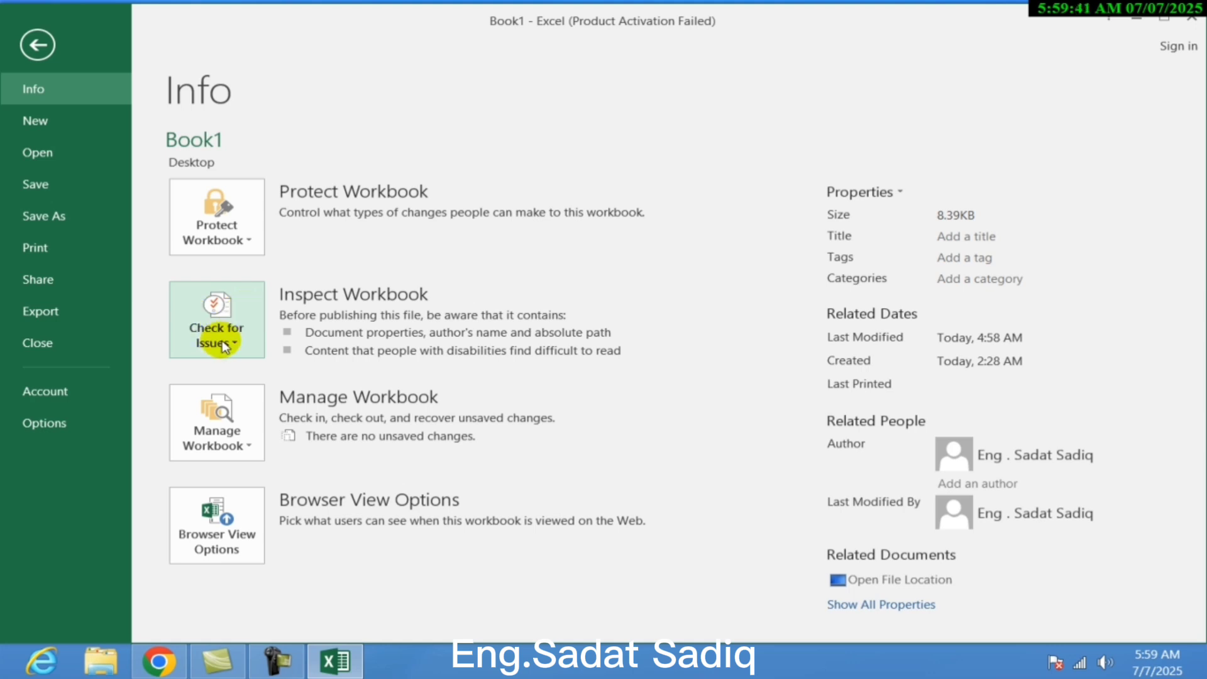
Step: Inspect the workbook for Comments and Annotations with the Document Inspector, then close the results
{"action": "left_click", "coordinate": [243, 334]}
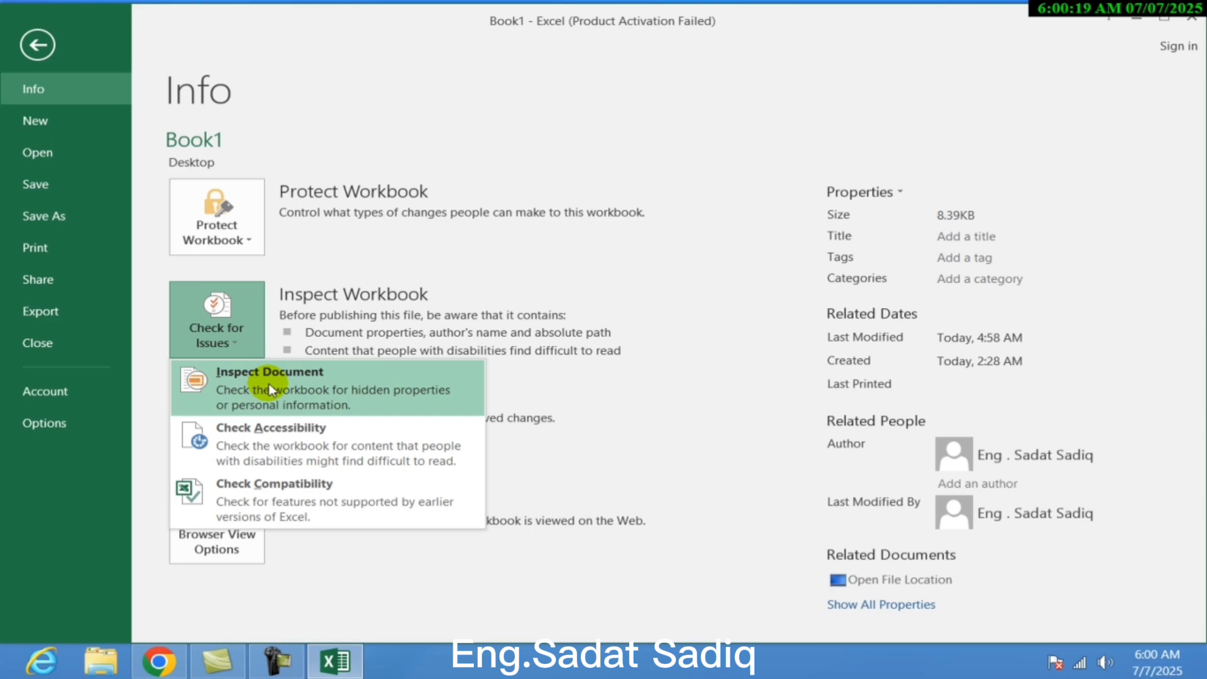
{"action": "left_click", "coordinate": [269, 384]}
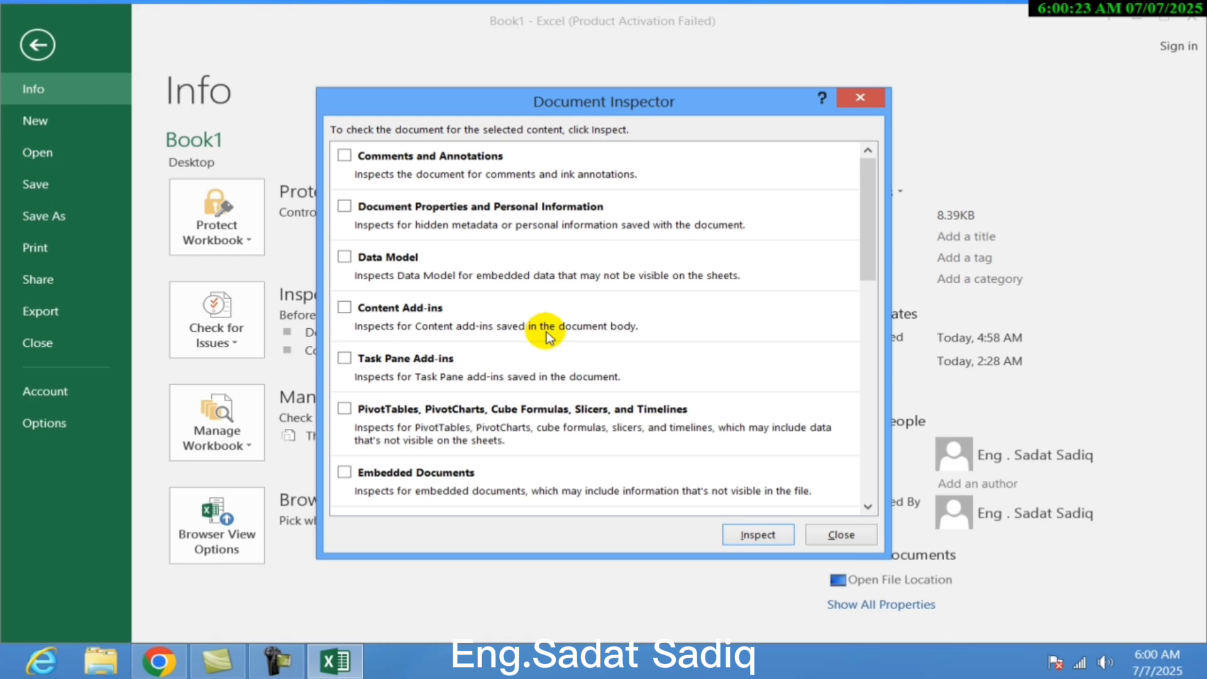
{"action": "left_click", "coordinate": [345, 155]}
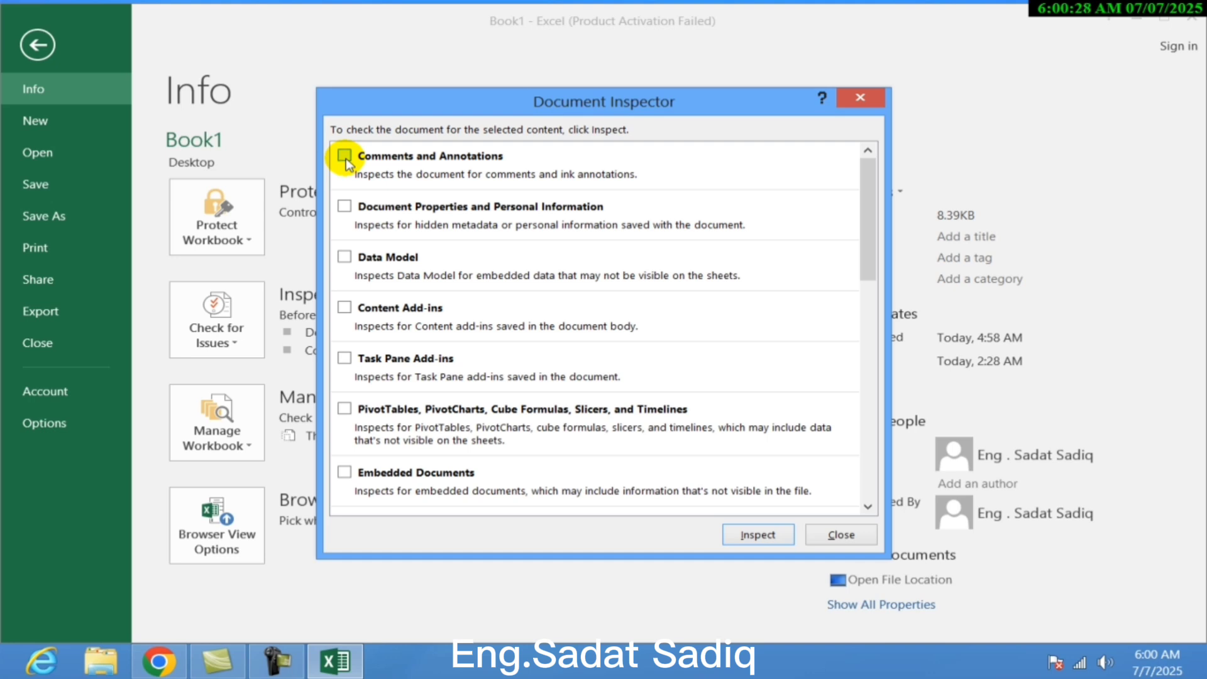
{"action": "left_click", "coordinate": [741, 537]}
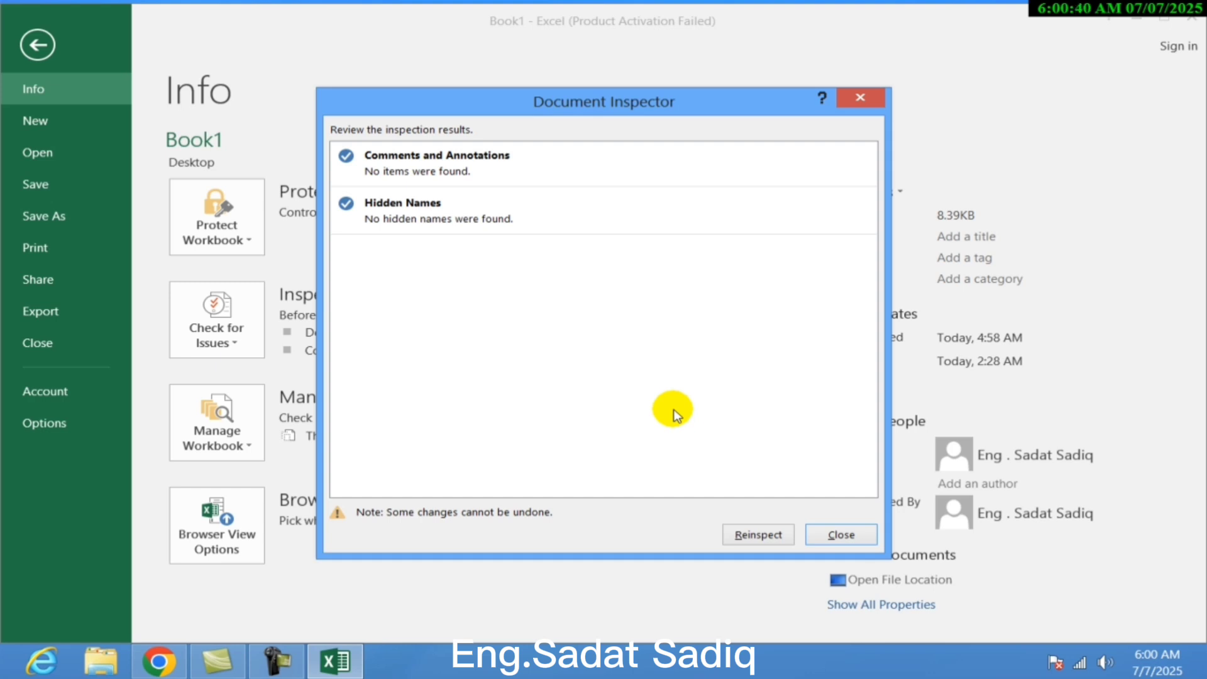
{"action": "left_click", "coordinate": [825, 537]}
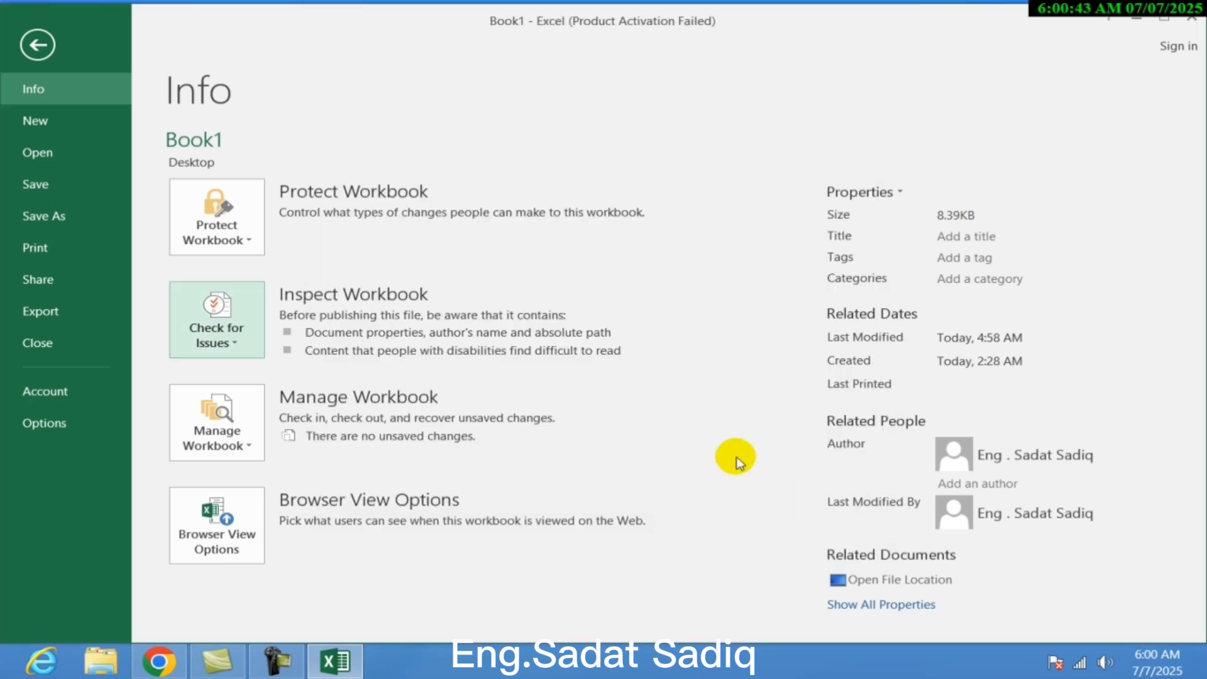
Step: Return to the worksheet and insert a comment reading "gfhgfhg" on cell D5
{"action": "left_click", "coordinate": [37, 46]}
{"action": "left_click", "coordinate": [287, 287]}
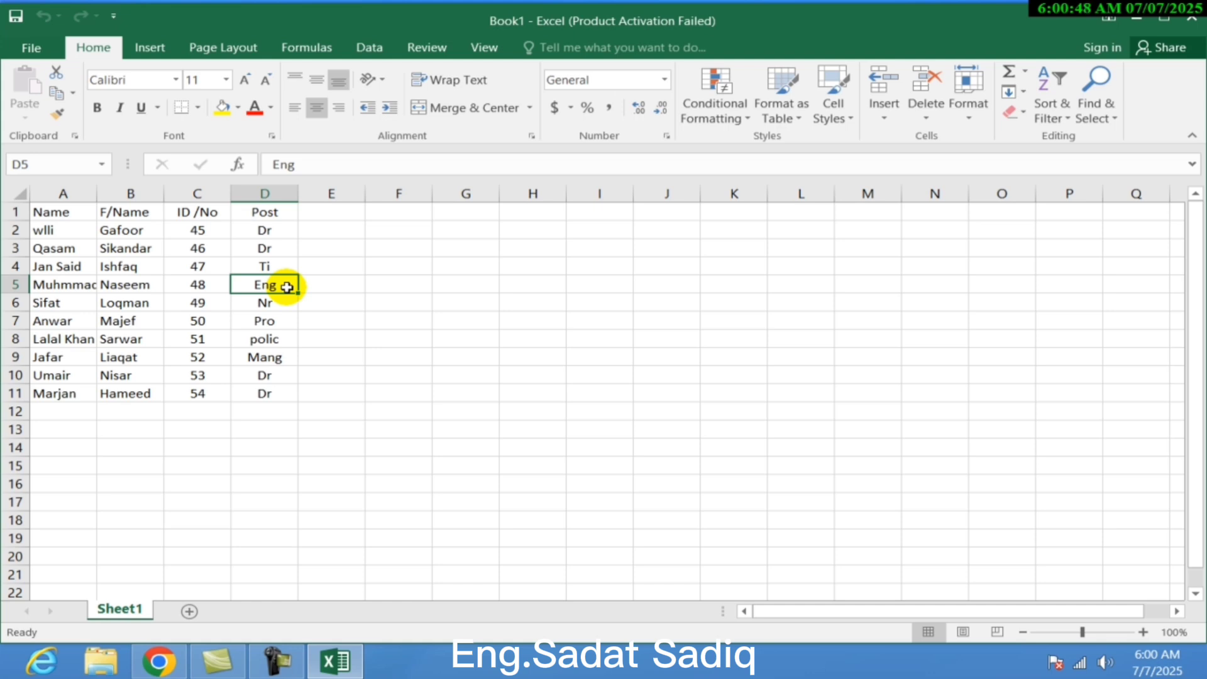
{"action": "right_click", "coordinate": [288, 286]}
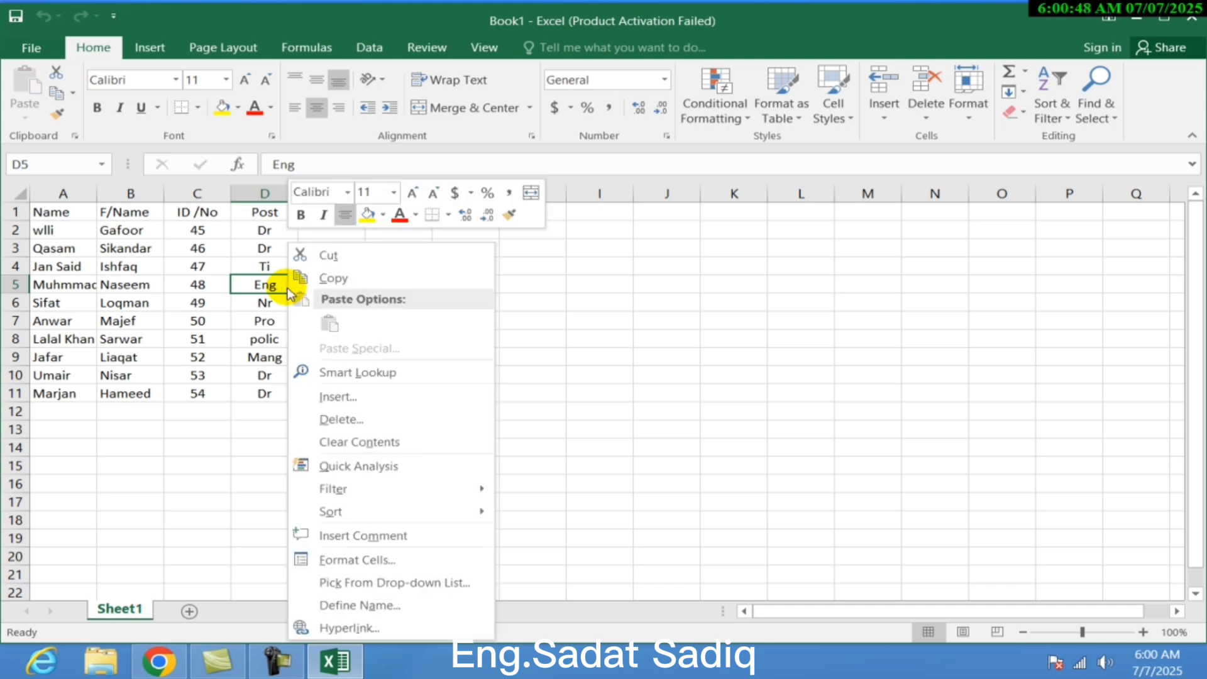
{"action": "left_click", "coordinate": [347, 544]}
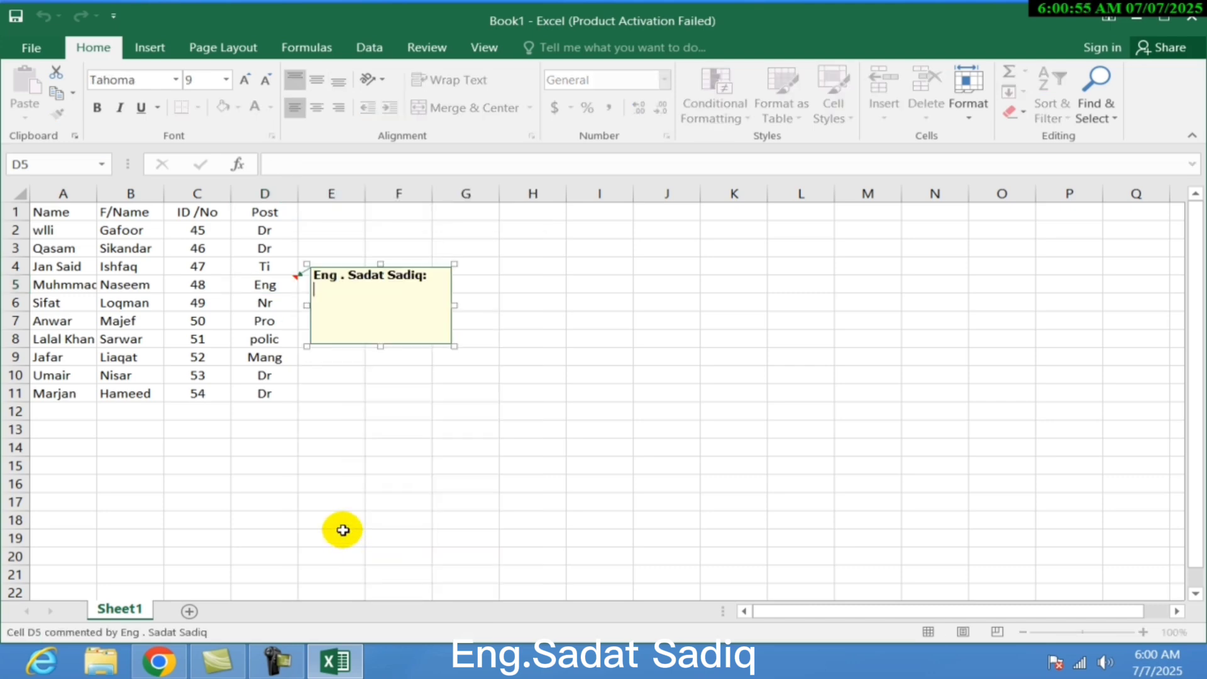
{"action": "type", "text": "gfhgfhg"}
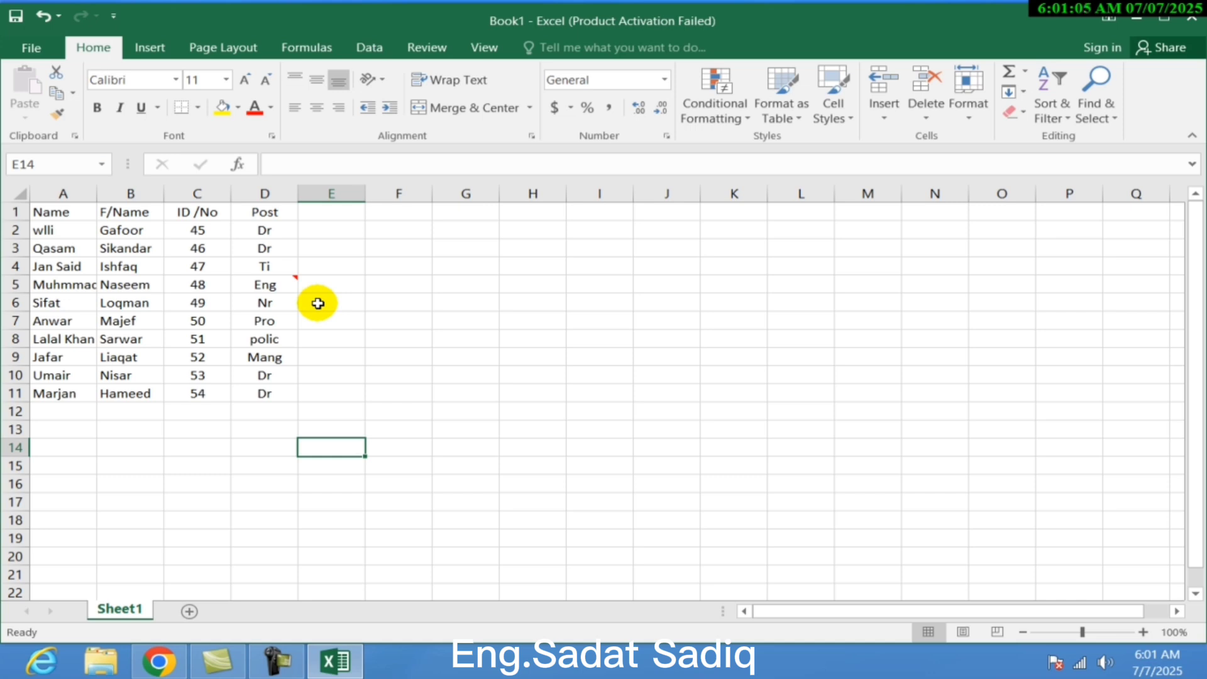
Step: Start Inspect Document, saving the workbook when asked, and inspect it for Comments and Annotations
{"action": "left_click", "coordinate": [29, 48]}
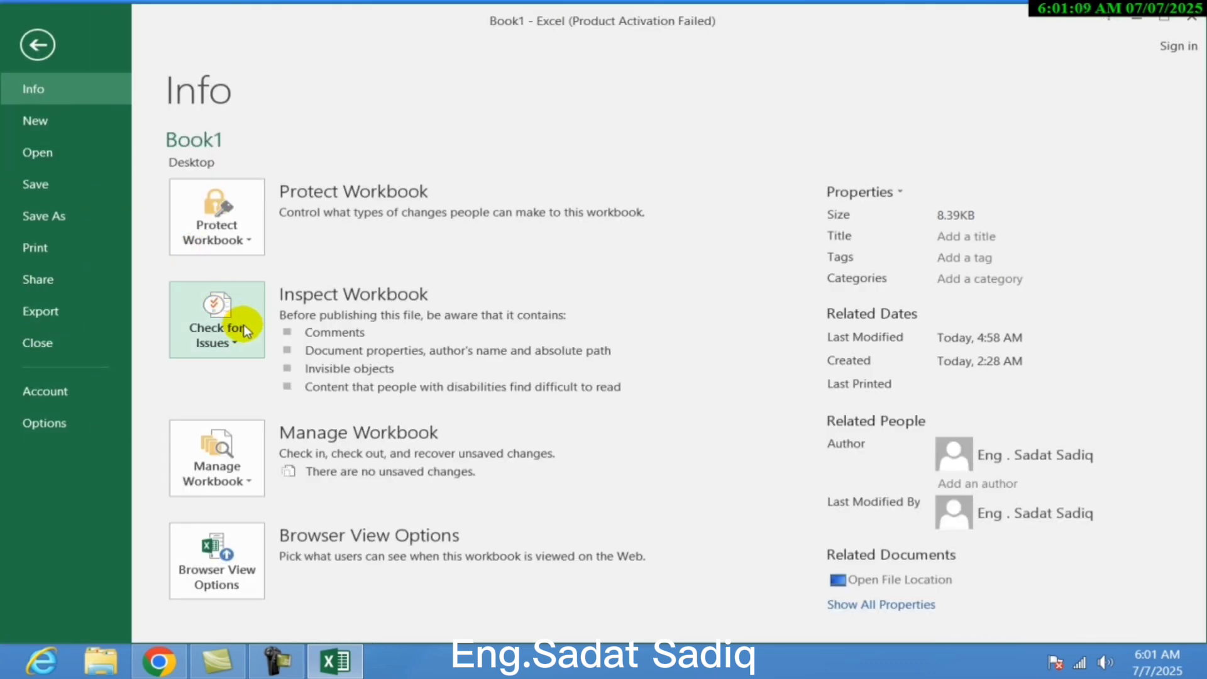
{"action": "left_click", "coordinate": [243, 325]}
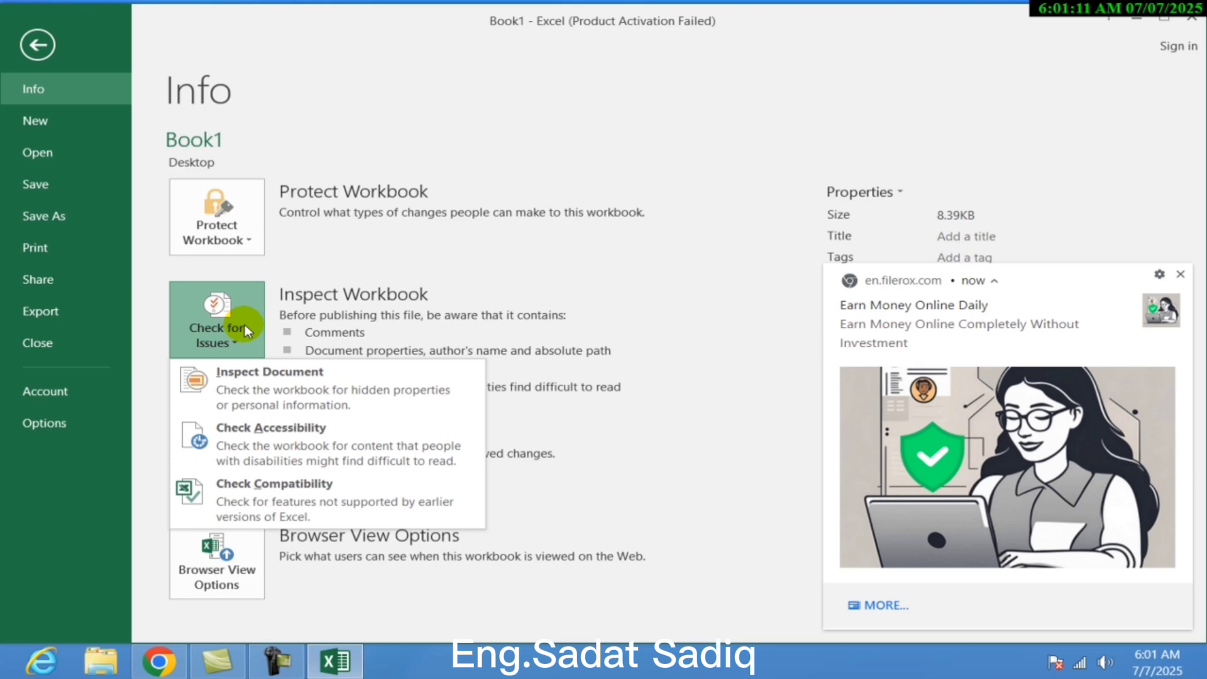
{"action": "left_click", "coordinate": [241, 377]}
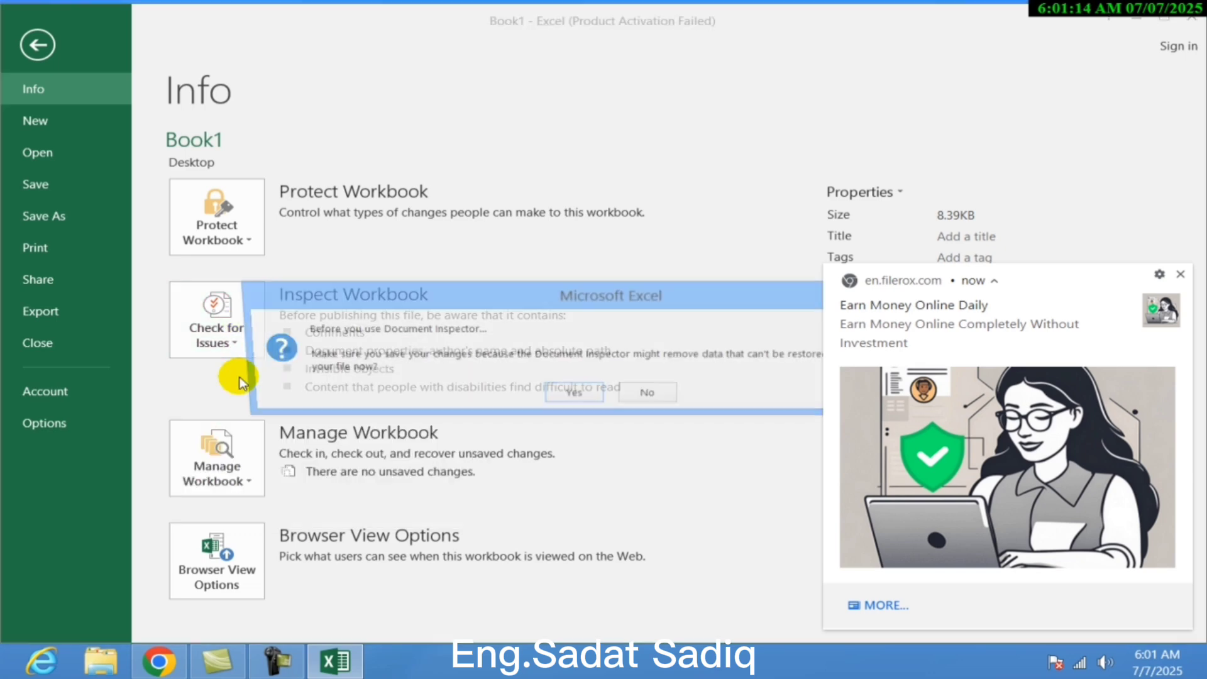
{"action": "left_click", "coordinate": [554, 398]}
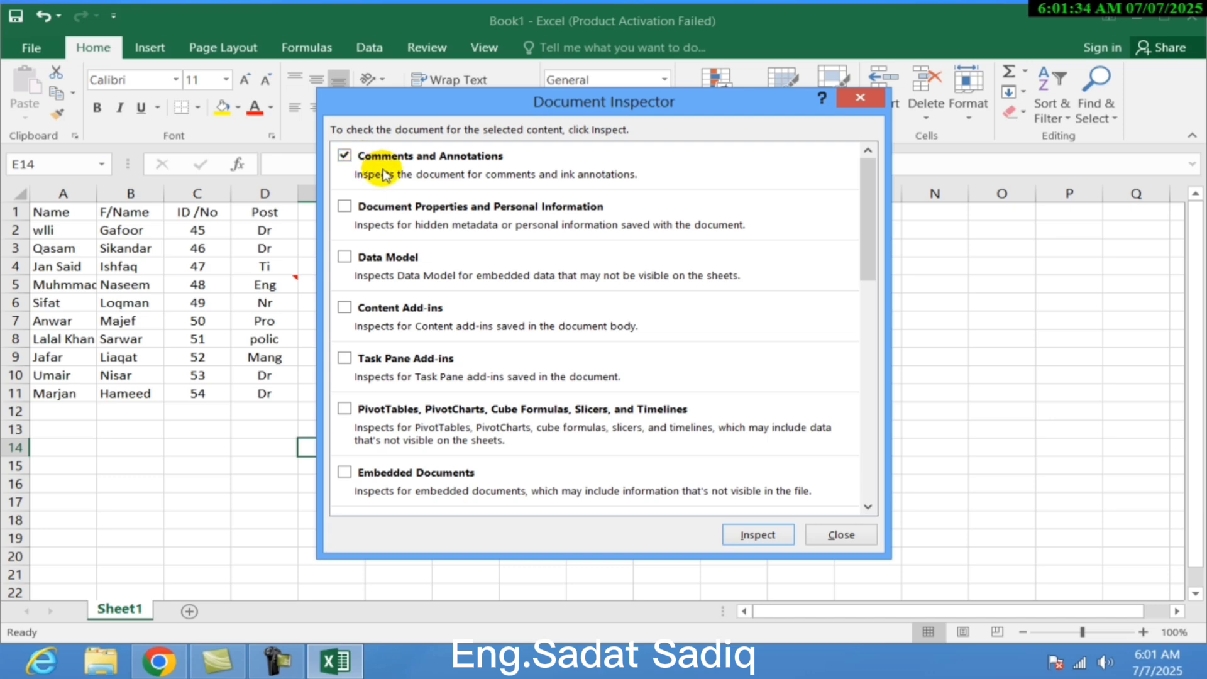
{"action": "left_click", "coordinate": [748, 535]}
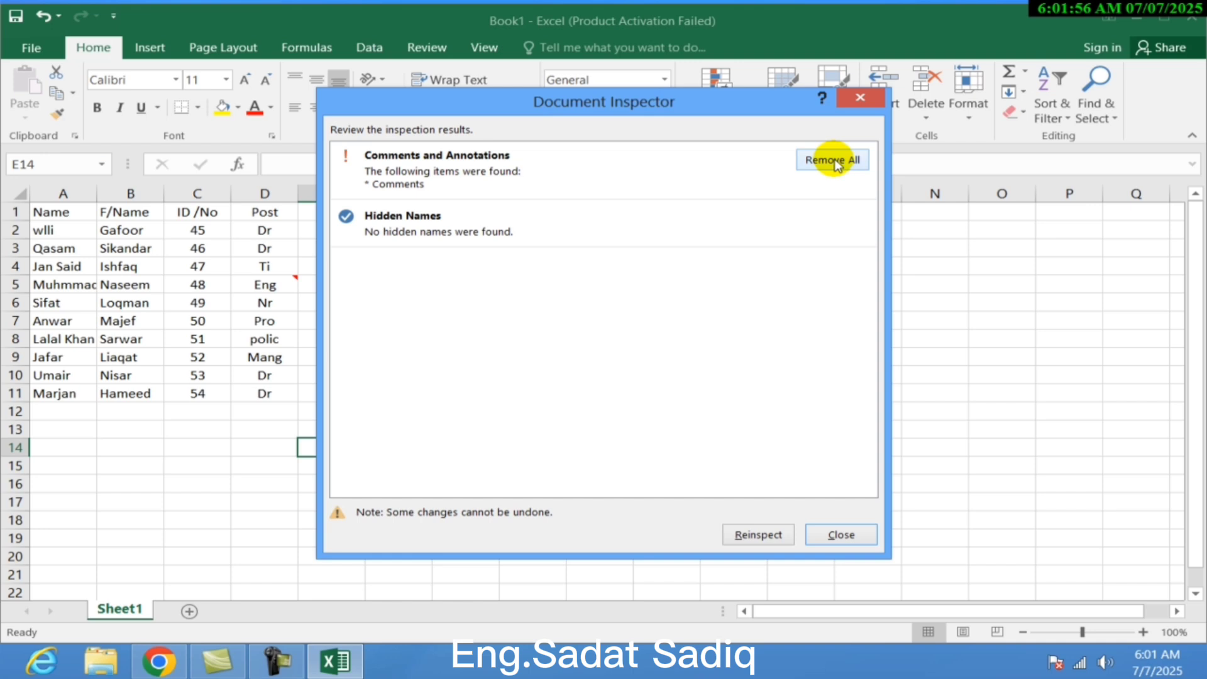
Step: Remove all comments and annotations through the Document Inspector, go back to the reinspection options and close it
{"action": "left_click", "coordinate": [836, 163]}
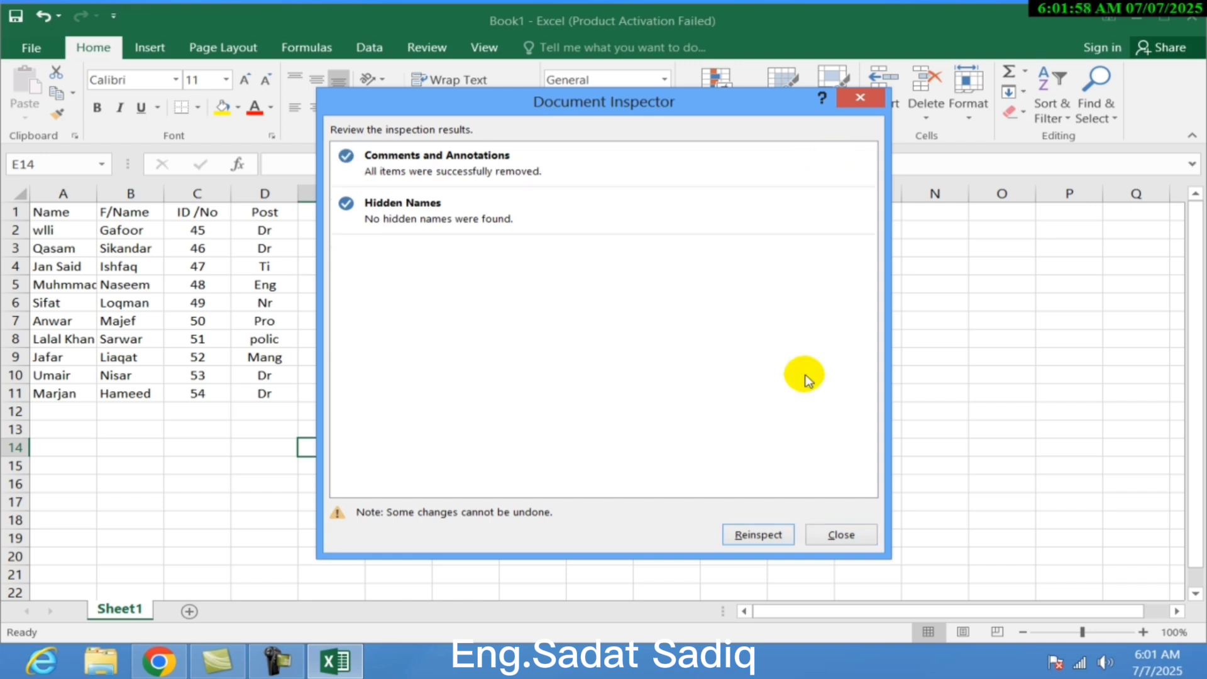
{"action": "left_click", "coordinate": [760, 536]}
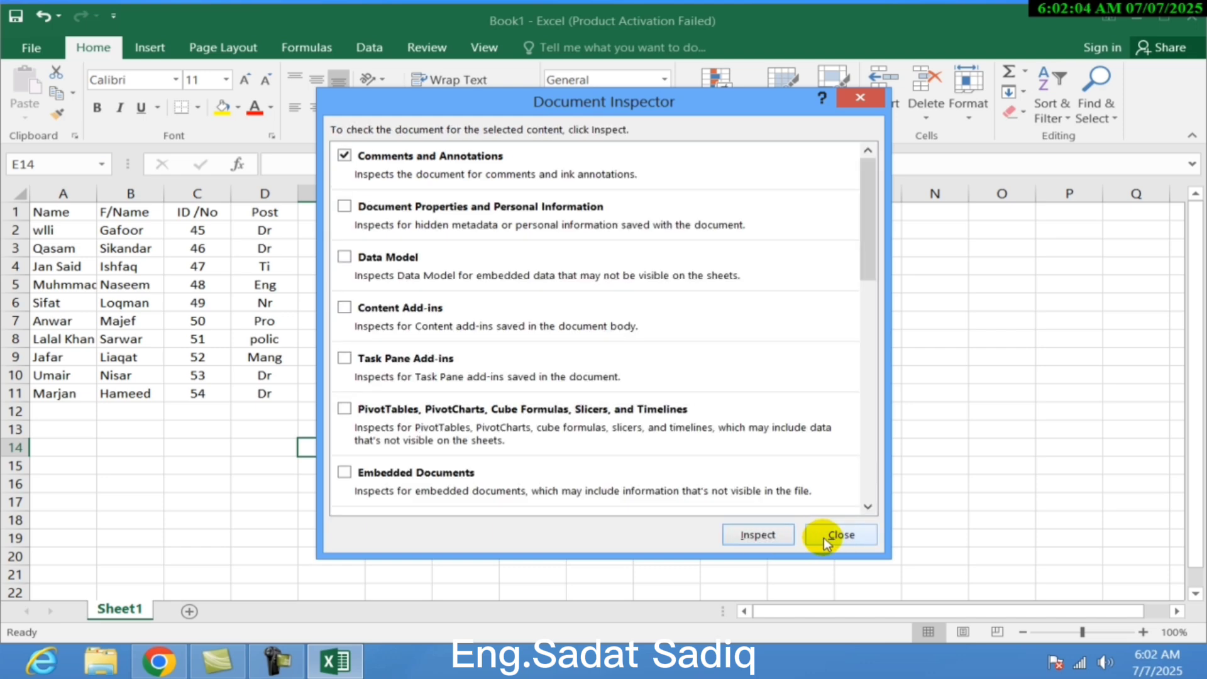
{"action": "left_click", "coordinate": [824, 536]}
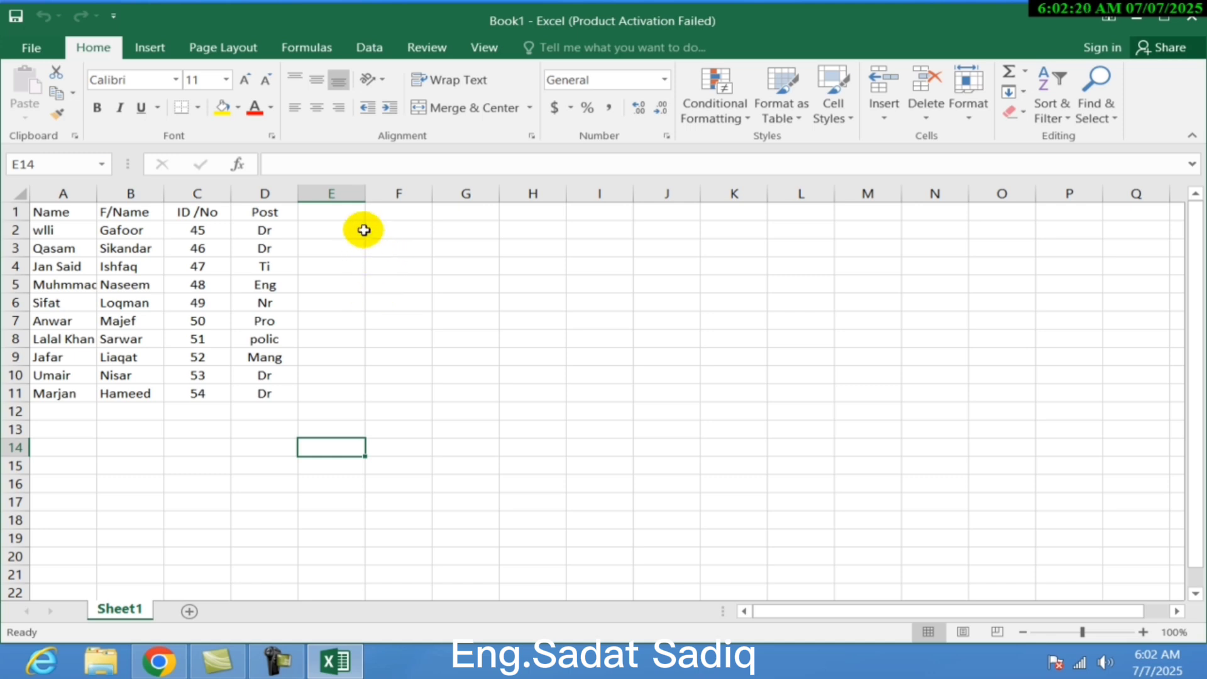
Step: Hide the empty column E and the empty row 13 on Sheet1
{"action": "right_click", "coordinate": [344, 192]}
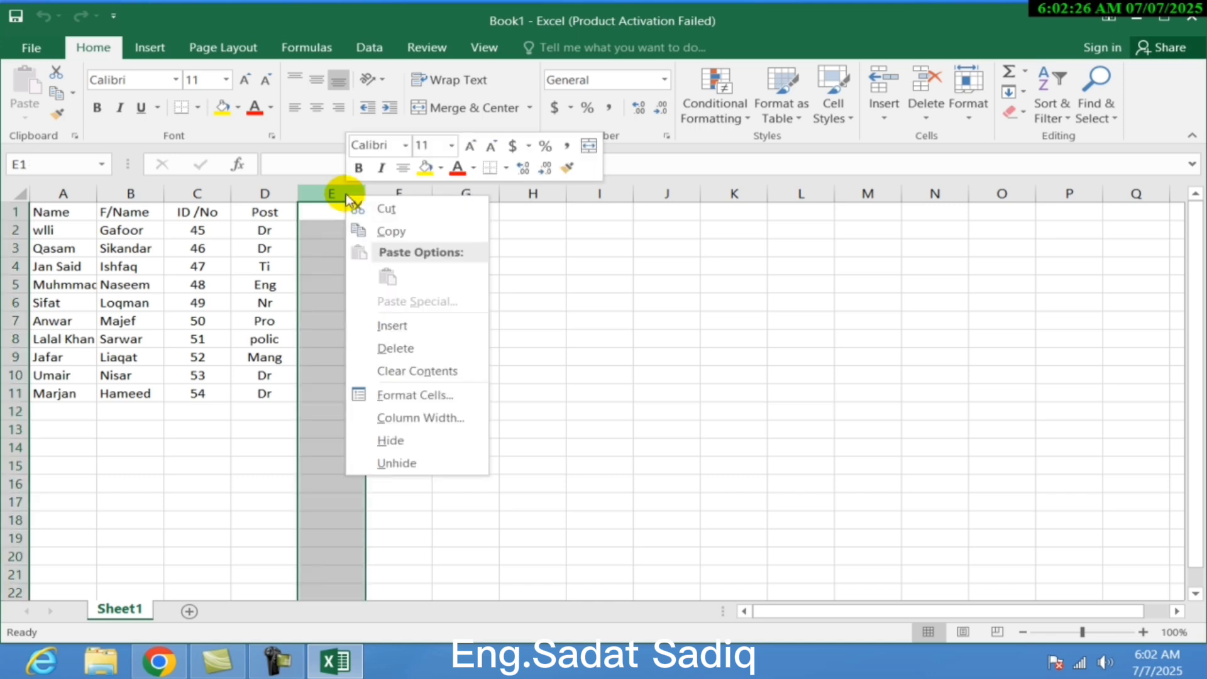
{"action": "left_click", "coordinate": [391, 441]}
{"action": "left_click", "coordinate": [15, 430]}
{"action": "left_click", "coordinate": [100, 479]}
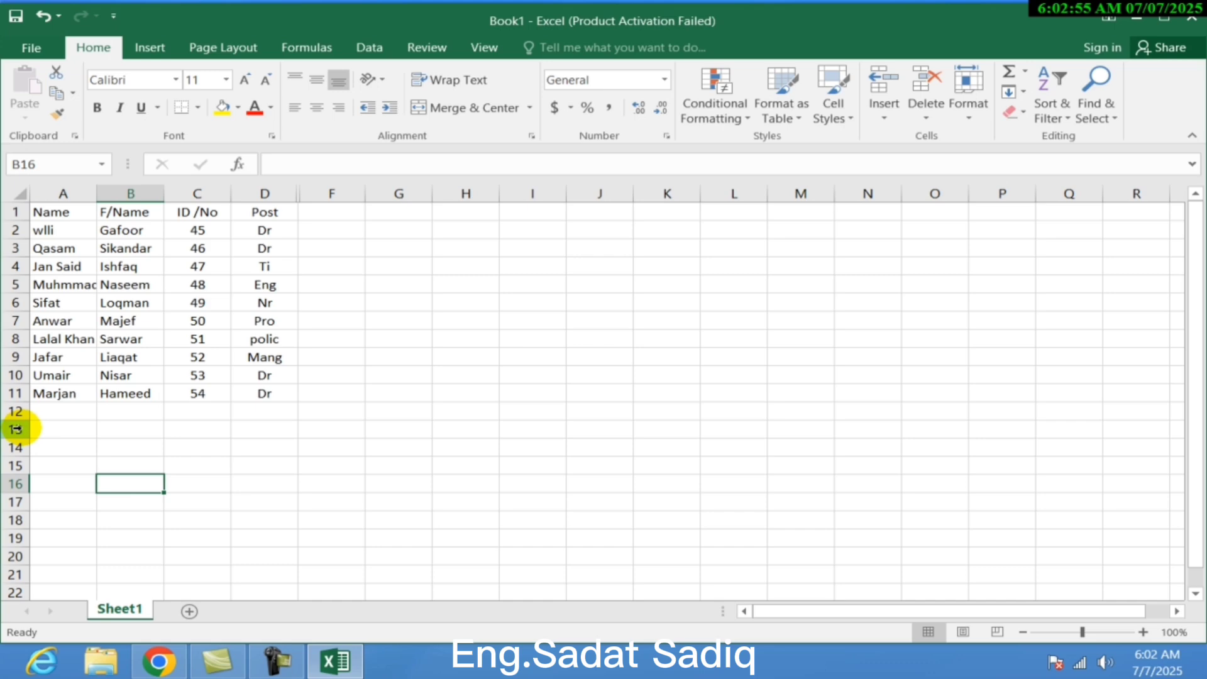
{"action": "right_click", "coordinate": [16, 430]}
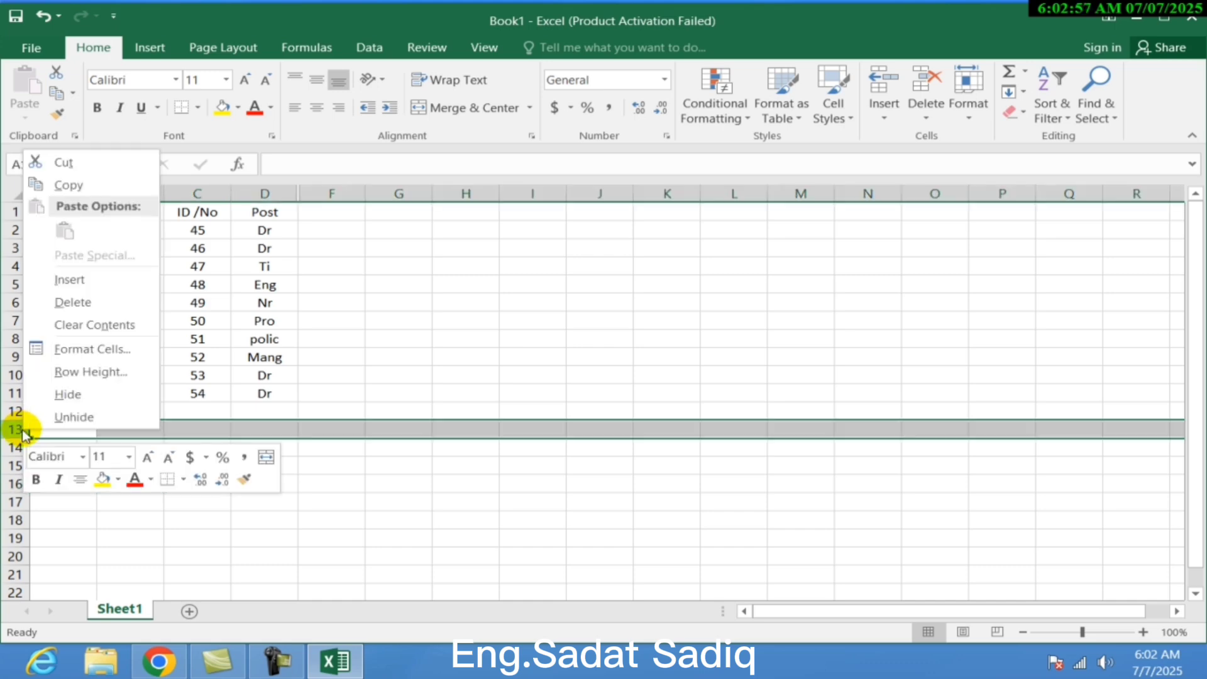
{"action": "left_click", "coordinate": [50, 396]}
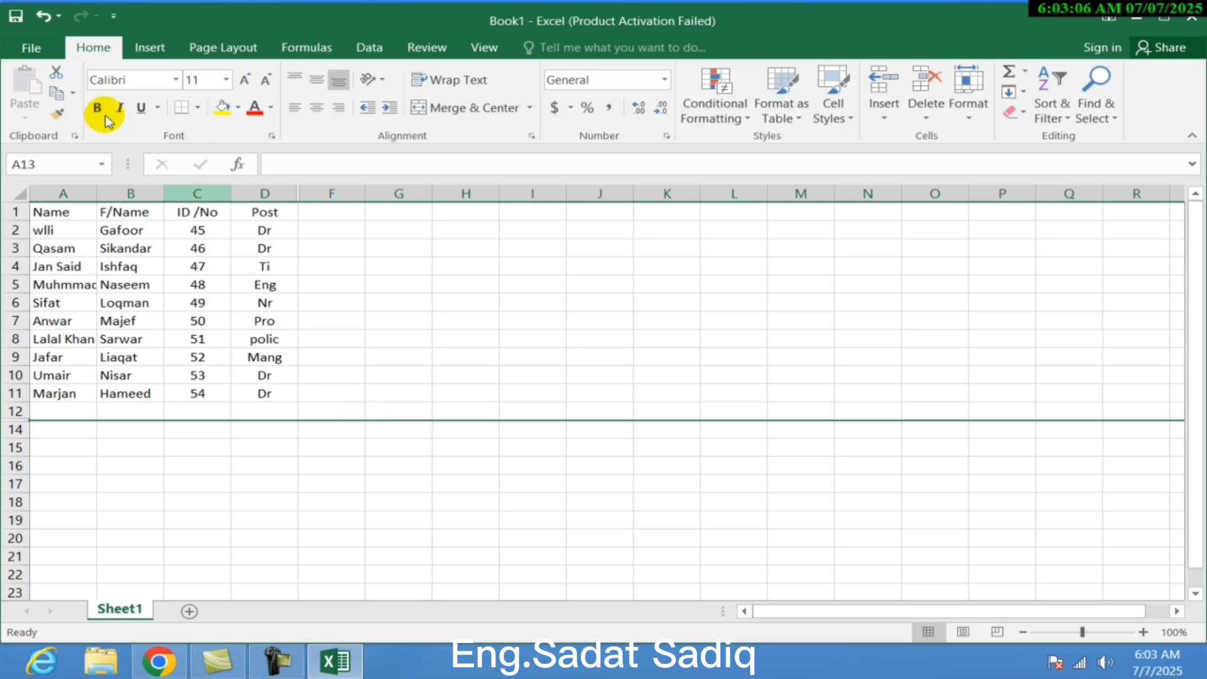
Step: Start Inspect Document, saving the workbook when asked, and inspect it with Hidden Rows and Columns also included
{"action": "left_click", "coordinate": [32, 47]}
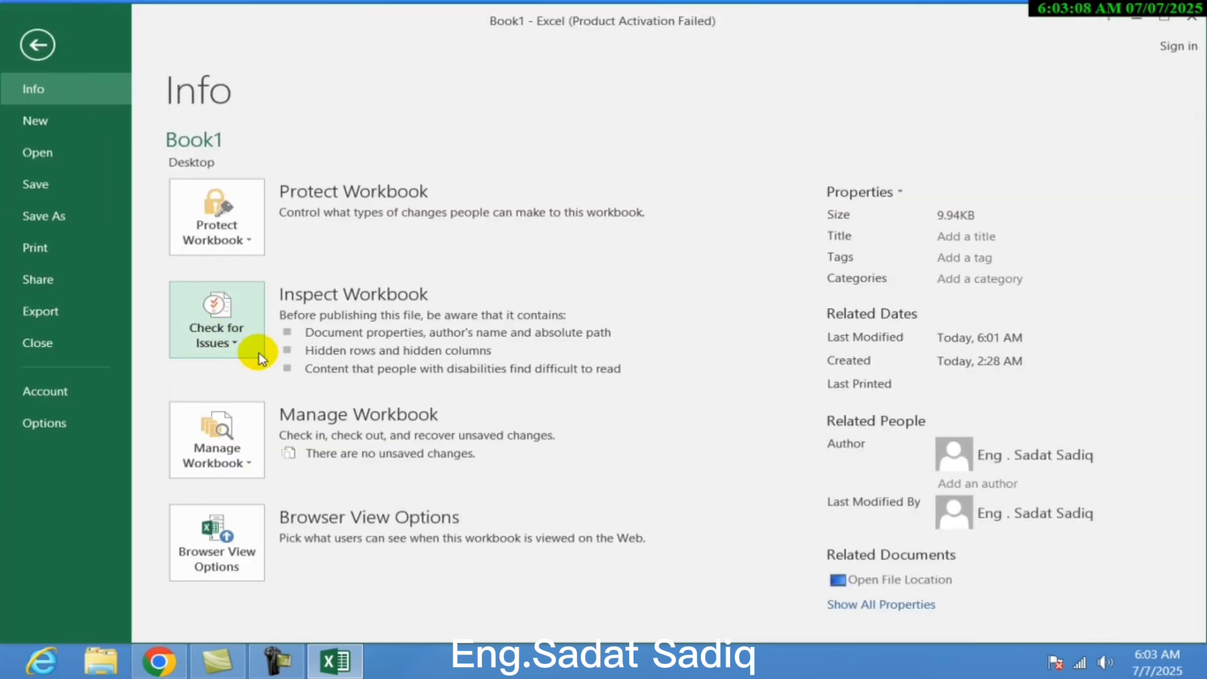
{"action": "left_click", "coordinate": [246, 348]}
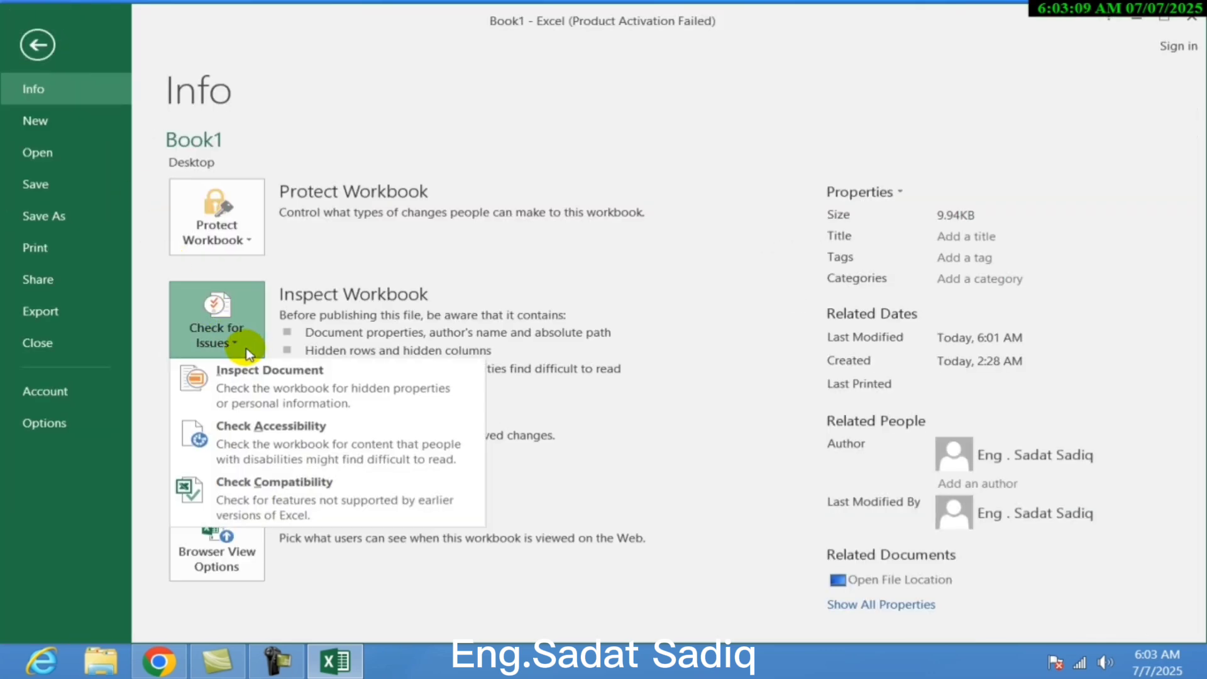
{"action": "left_click", "coordinate": [259, 390]}
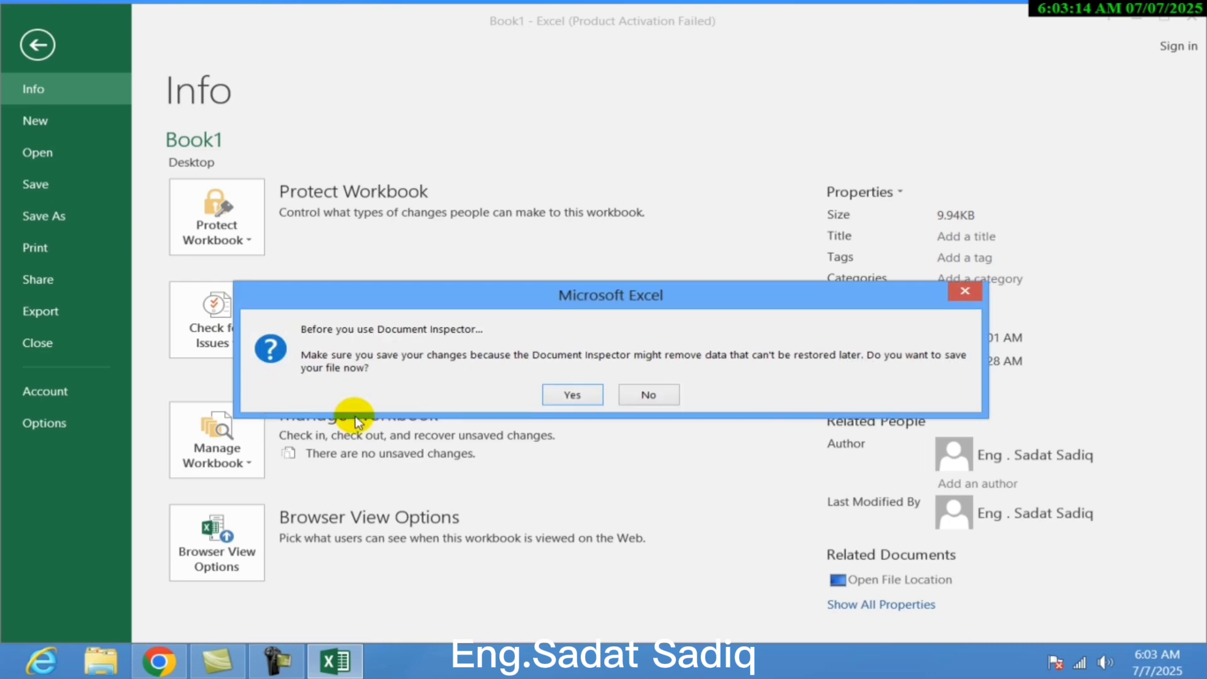
{"action": "left_click", "coordinate": [545, 398]}
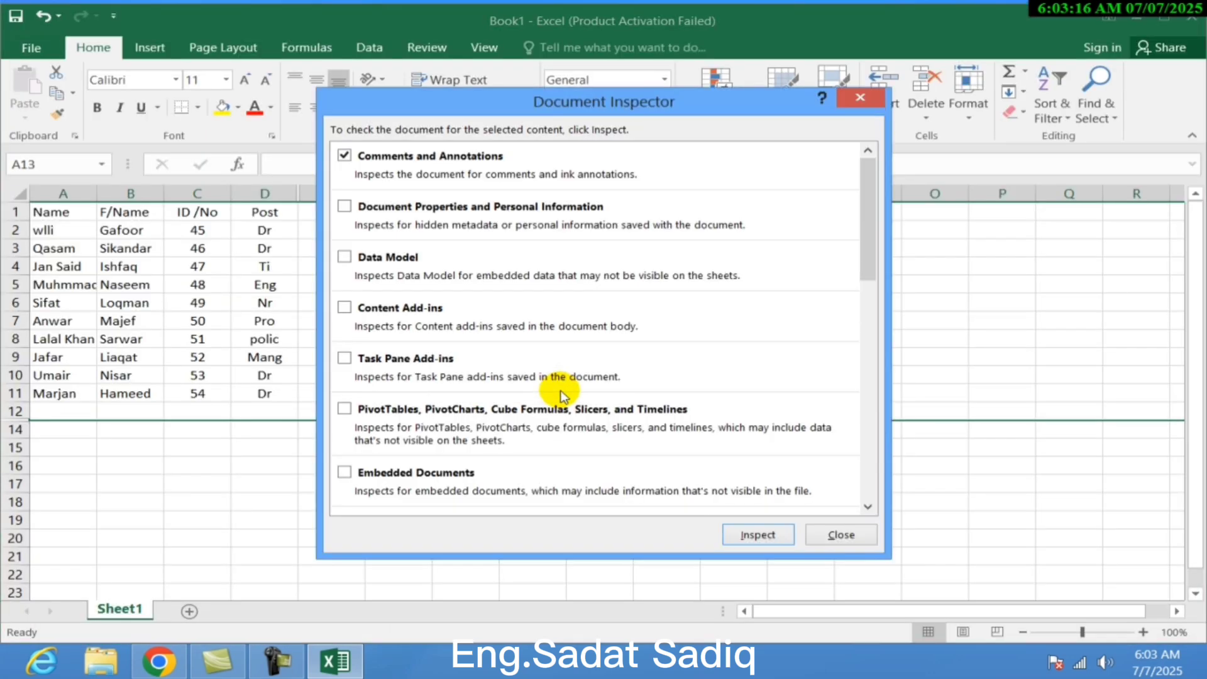
{"action": "scroll", "coordinate": [432, 381], "scroll_direction": "down", "scroll_amount": 10}
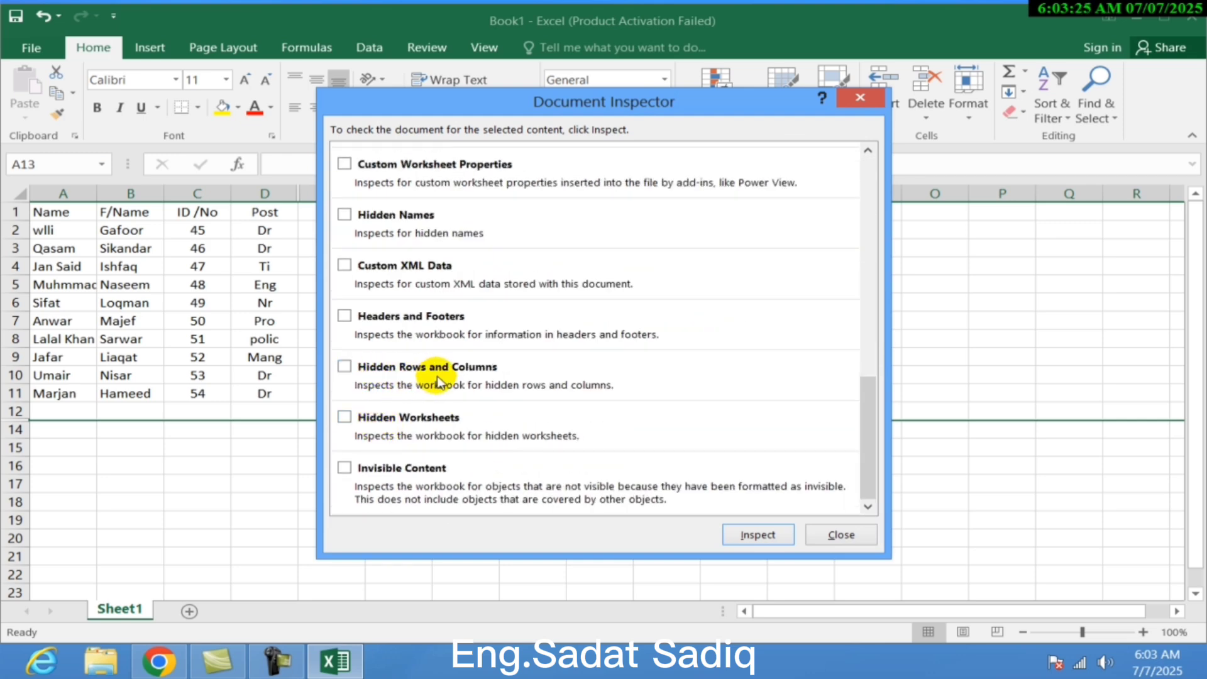
{"action": "left_click", "coordinate": [344, 366]}
{"action": "left_click", "coordinate": [749, 536]}
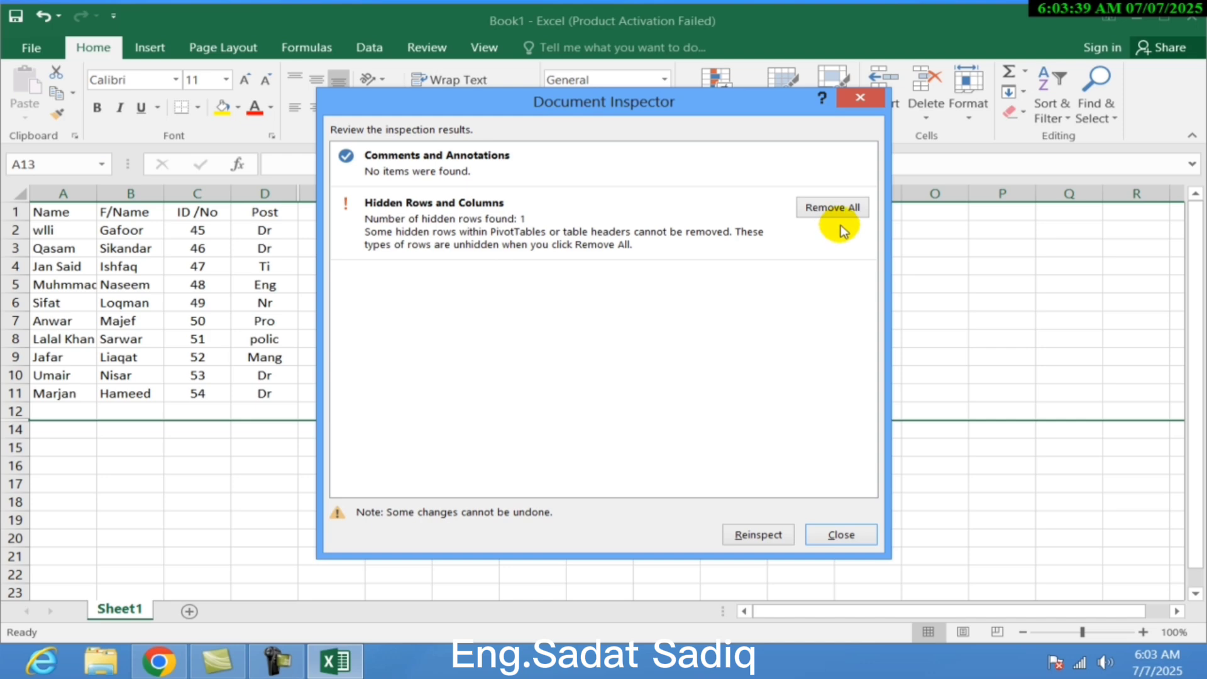
Step: Move the Document Inspector off the data, remove all hidden rows and columns, and close it
{"action": "left_click_drag", "start_coordinate": [697, 103], "coordinate": [835, 176]}
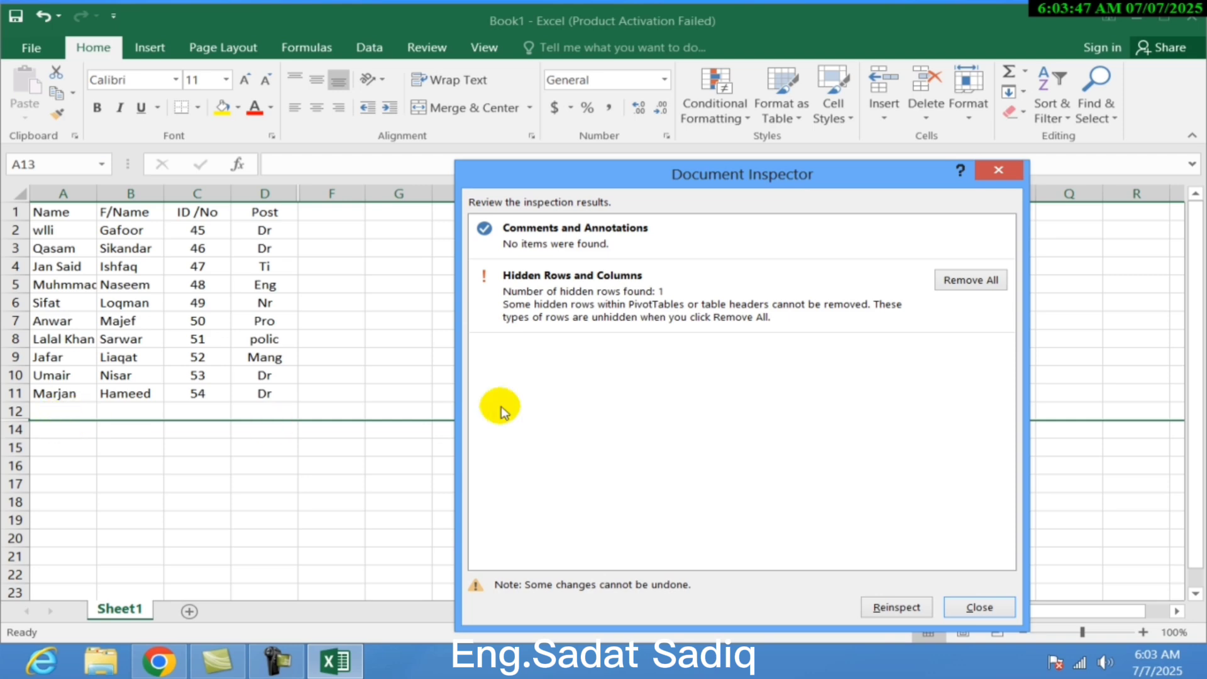
{"action": "left_click", "coordinate": [979, 281]}
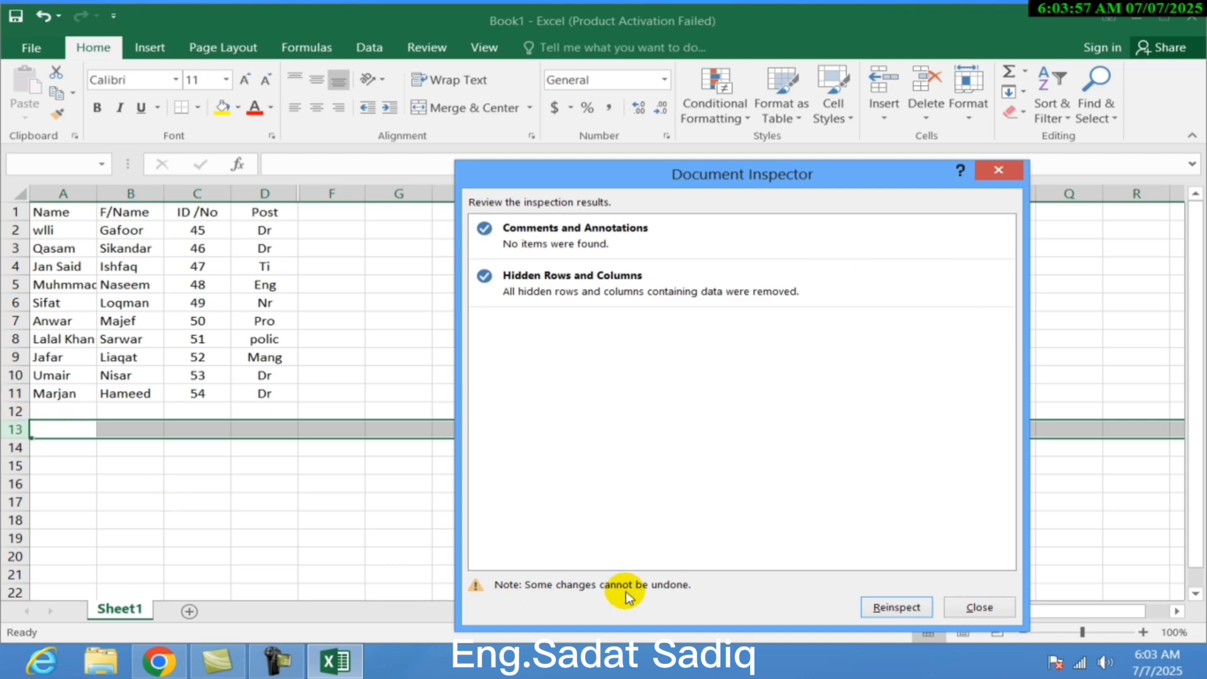
{"action": "left_click", "coordinate": [977, 605]}
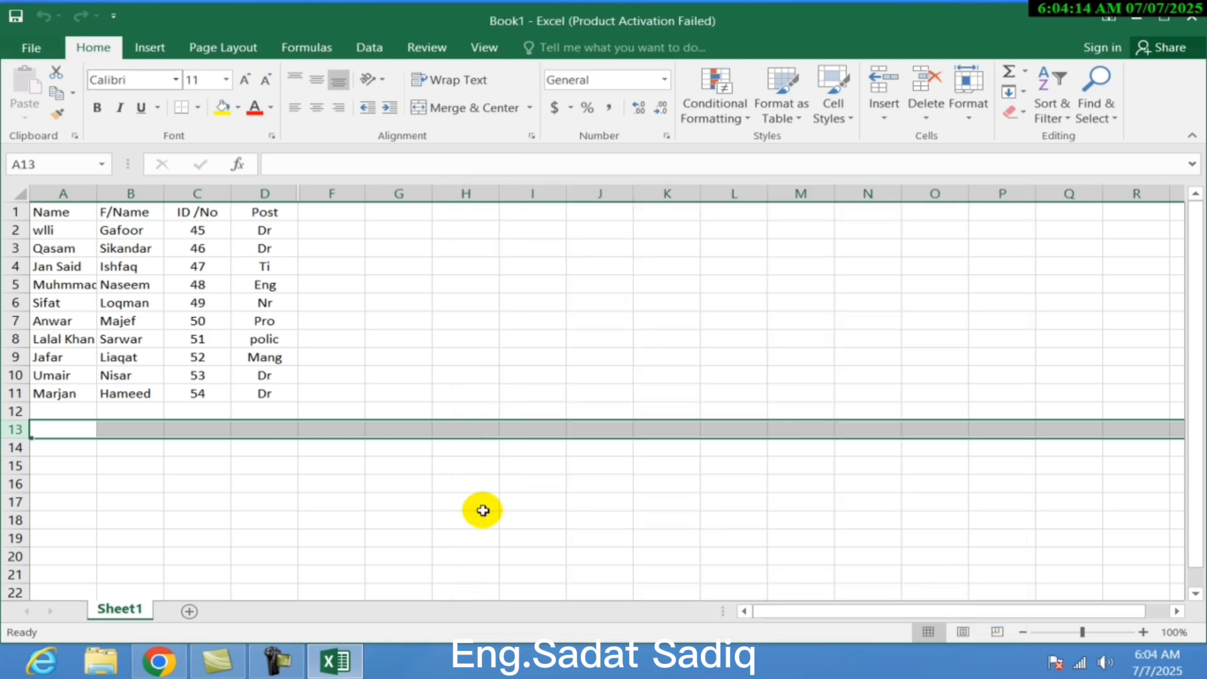
Step: Run Check Accessibility on the workbook to list its accessibility issues
{"action": "left_click", "coordinate": [39, 51]}
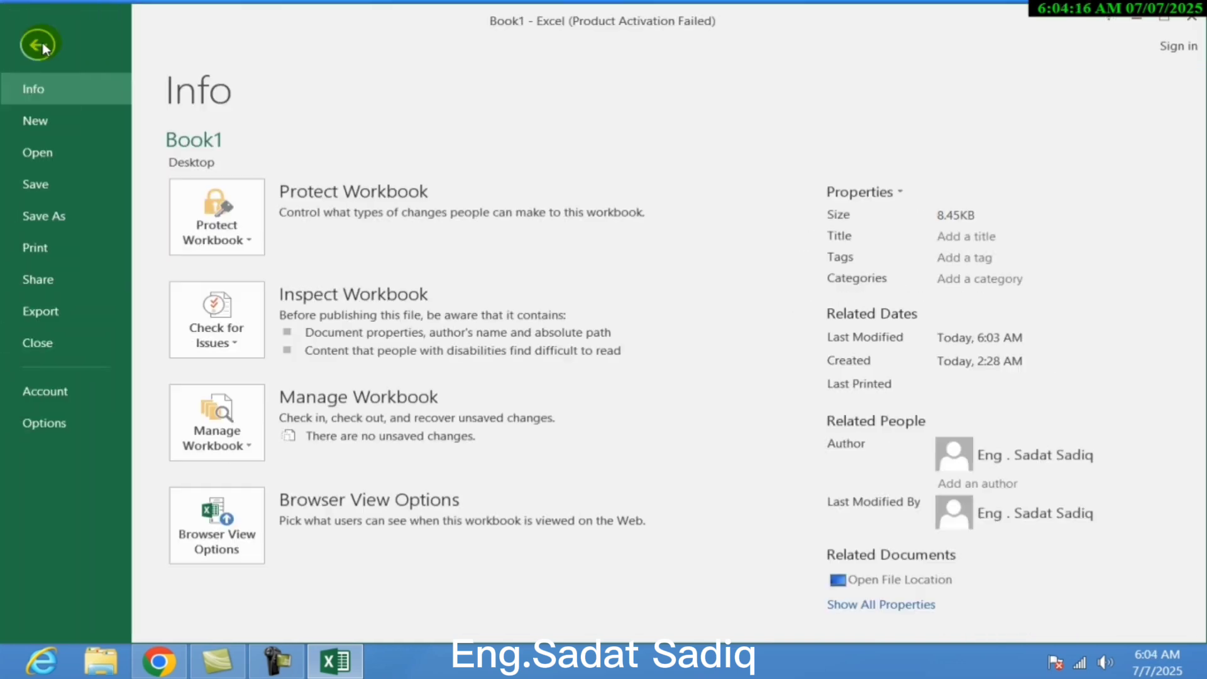
{"action": "left_click", "coordinate": [238, 346]}
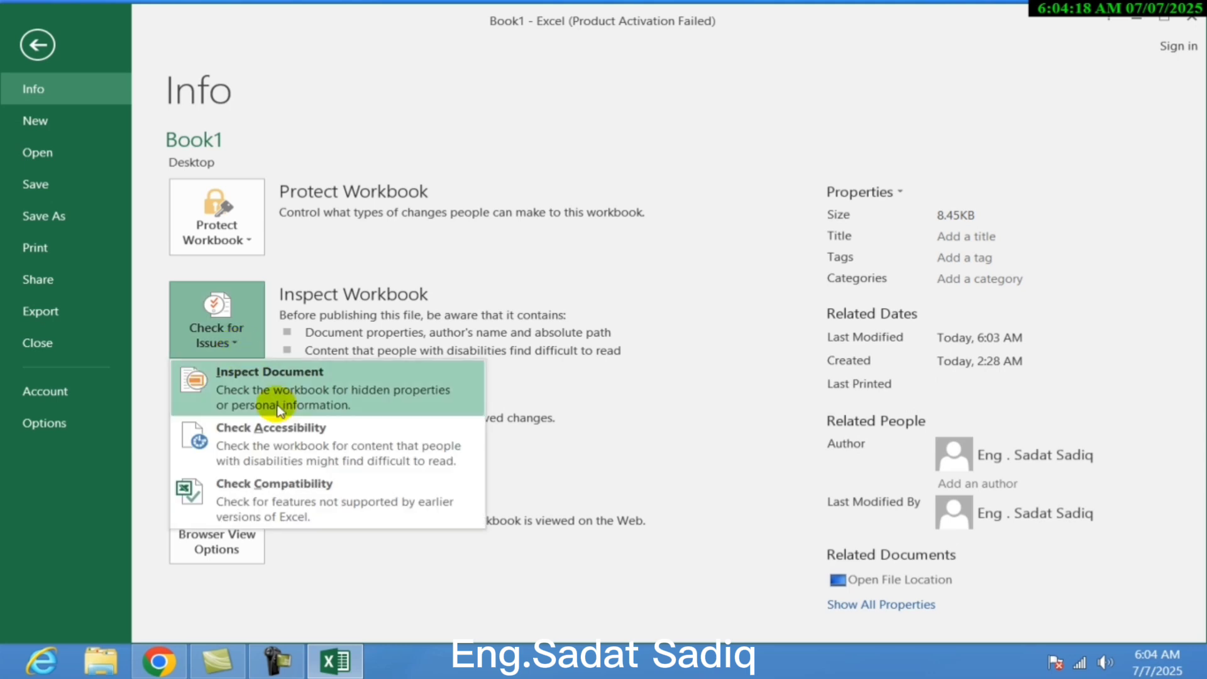
{"action": "left_click", "coordinate": [271, 438]}
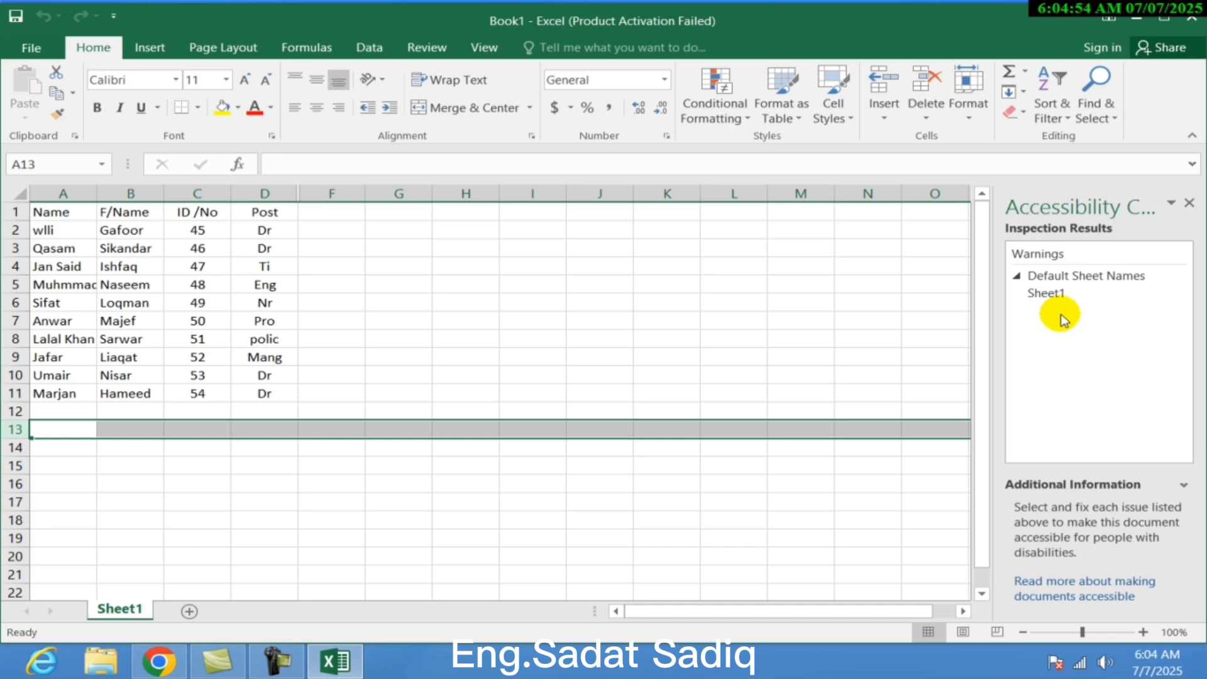
Step: Rename Sheet1 with a person's first name to replace the default sheet name flagged by the accessibility check
{"action": "right_click", "coordinate": [130, 611]}
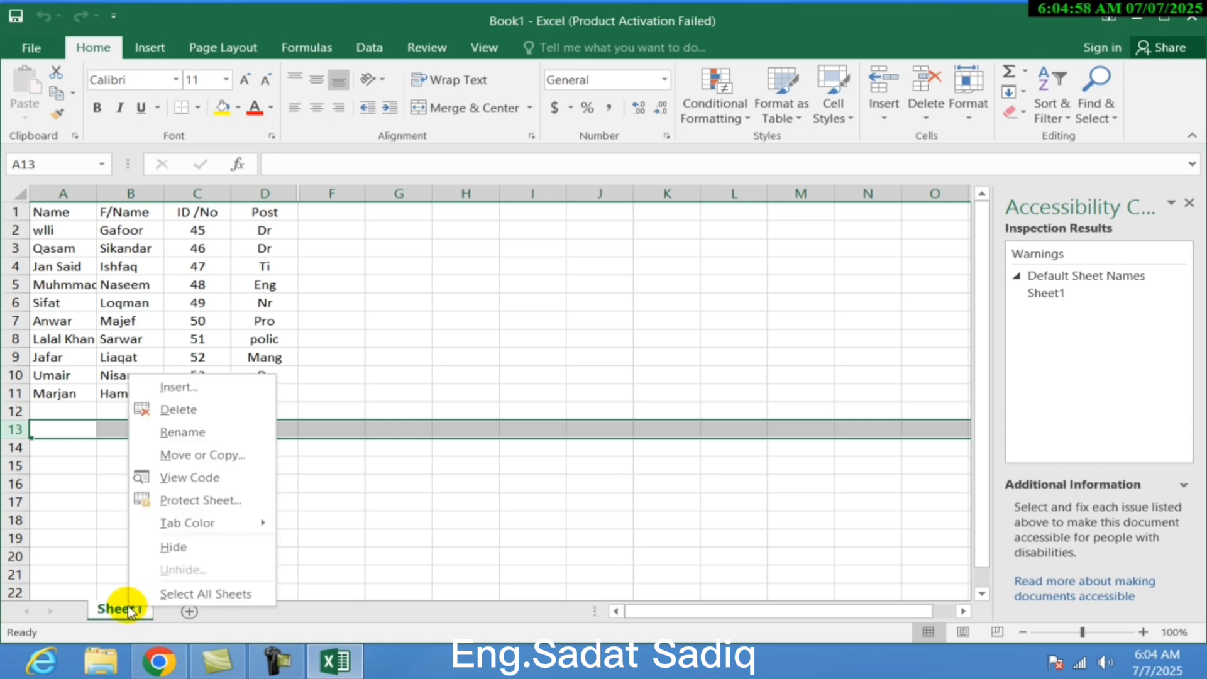
{"action": "left_click", "coordinate": [189, 433]}
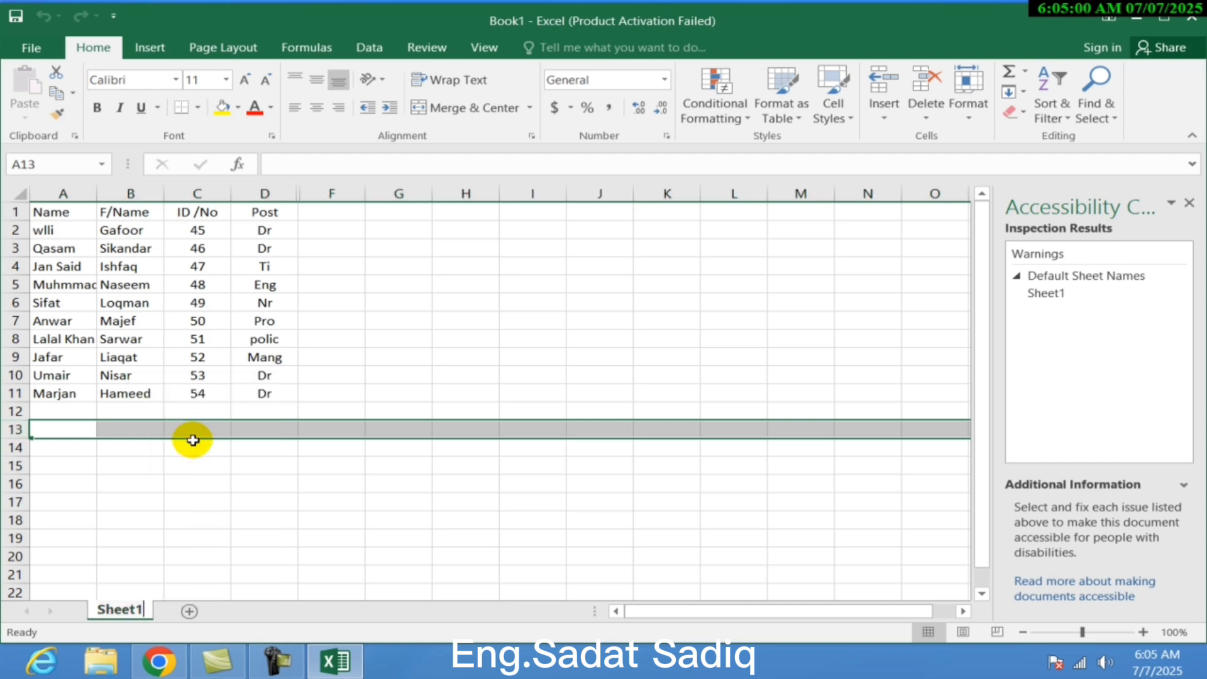
{"action": "type", "text": "Aha"}
{"action": "key", "text": "Return"}
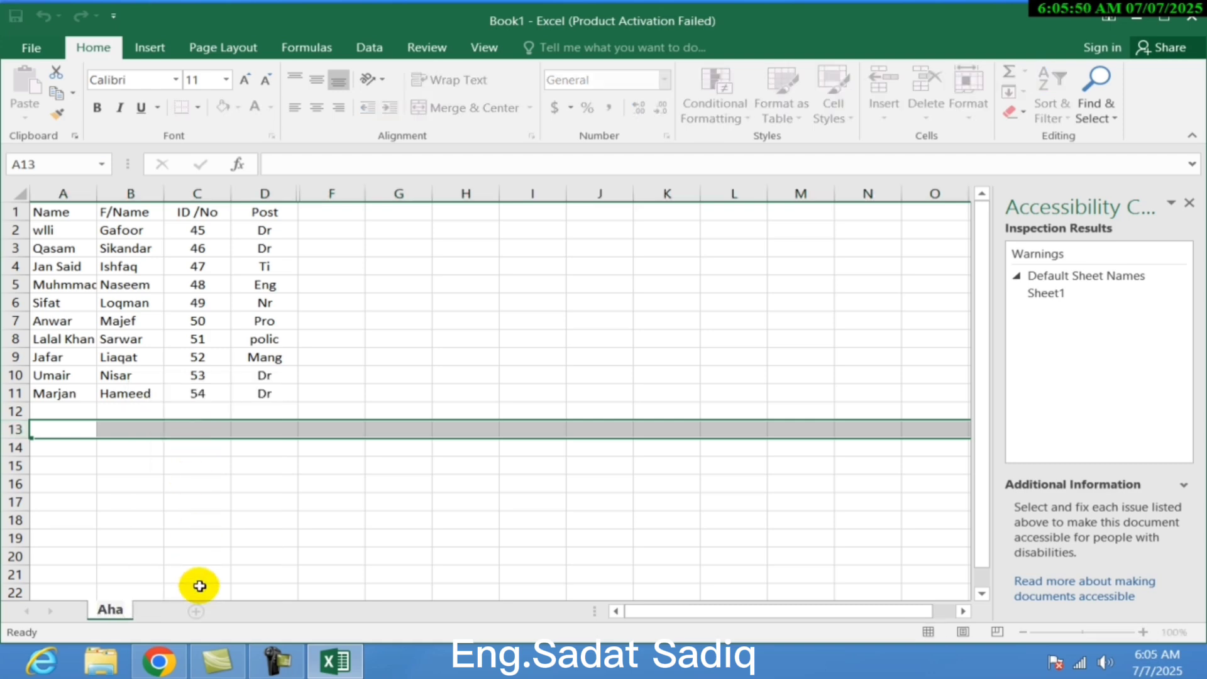
{"action": "type", "text": "md"}
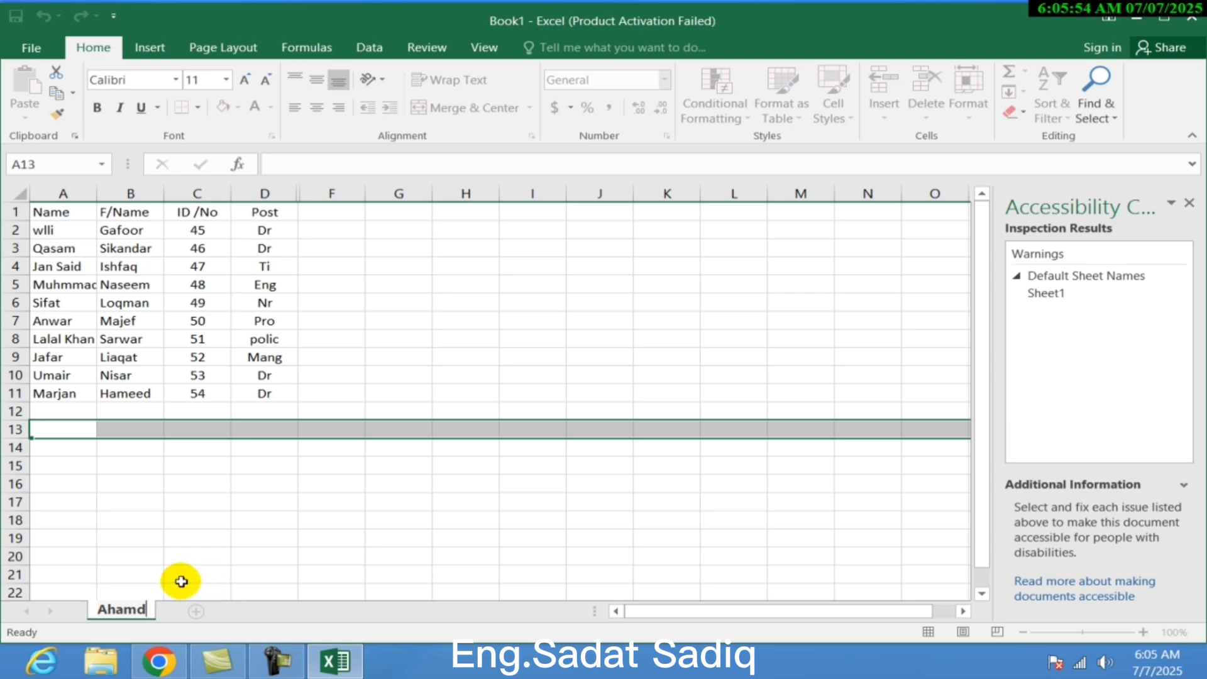
{"action": "key", "text": "Return"}
{"action": "left_click", "coordinate": [181, 579]}
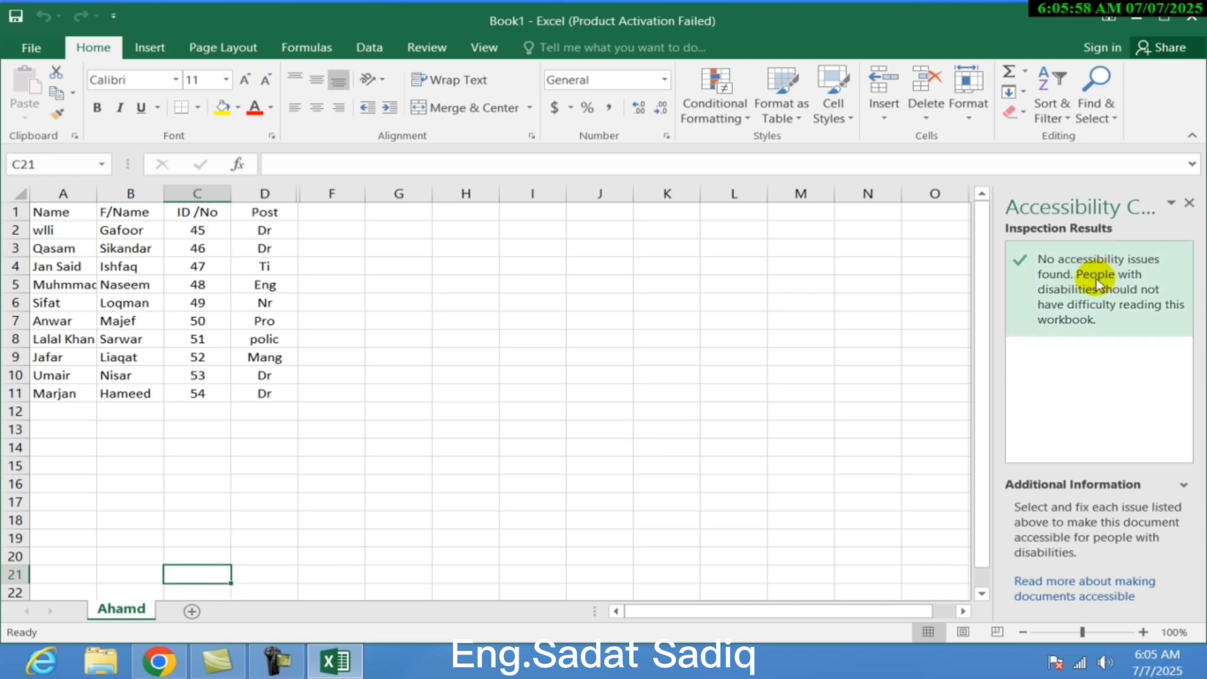
Step: Format the range A1:F13 as a table with headers, using a light blue style with gridlines
{"action": "left_click_drag", "start_coordinate": [325, 425], "coordinate": [56, 207]}
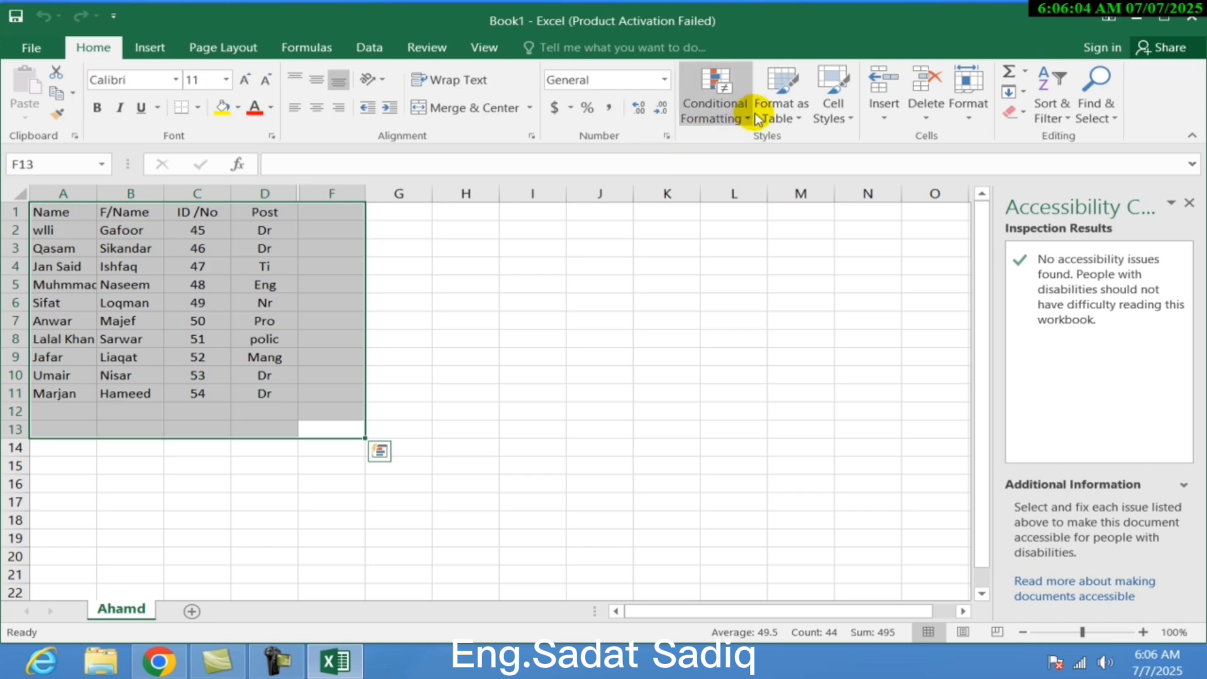
{"action": "left_click", "coordinate": [778, 114]}
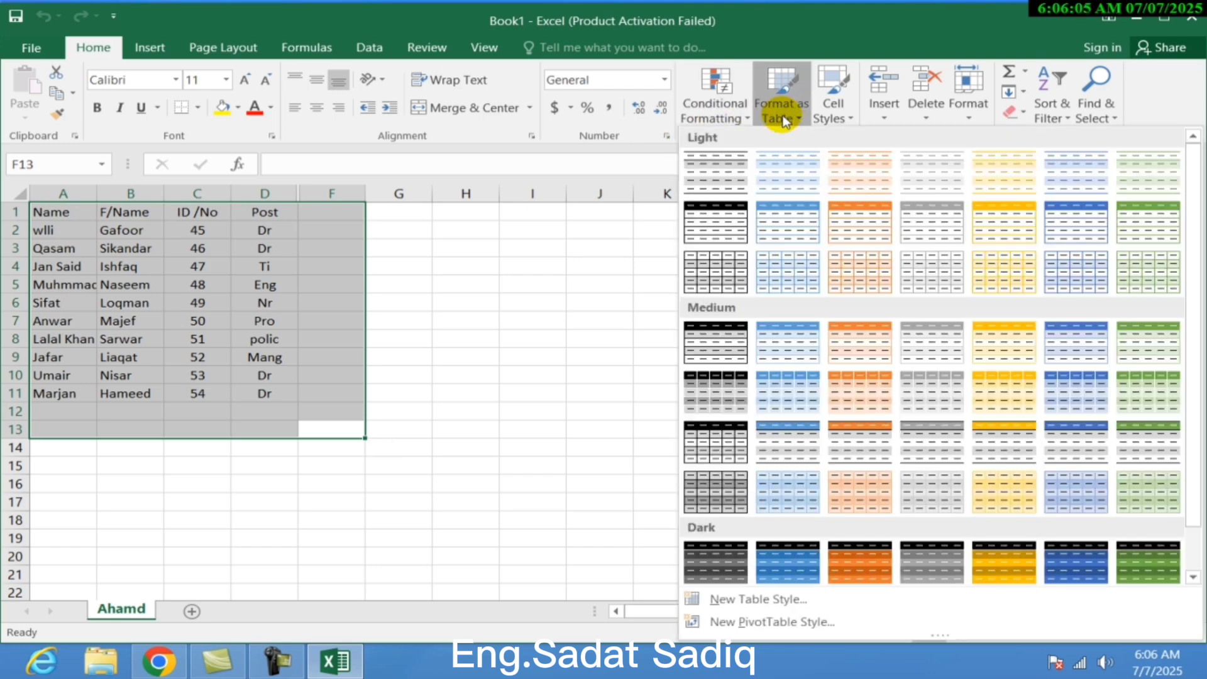
{"action": "left_click", "coordinate": [775, 264]}
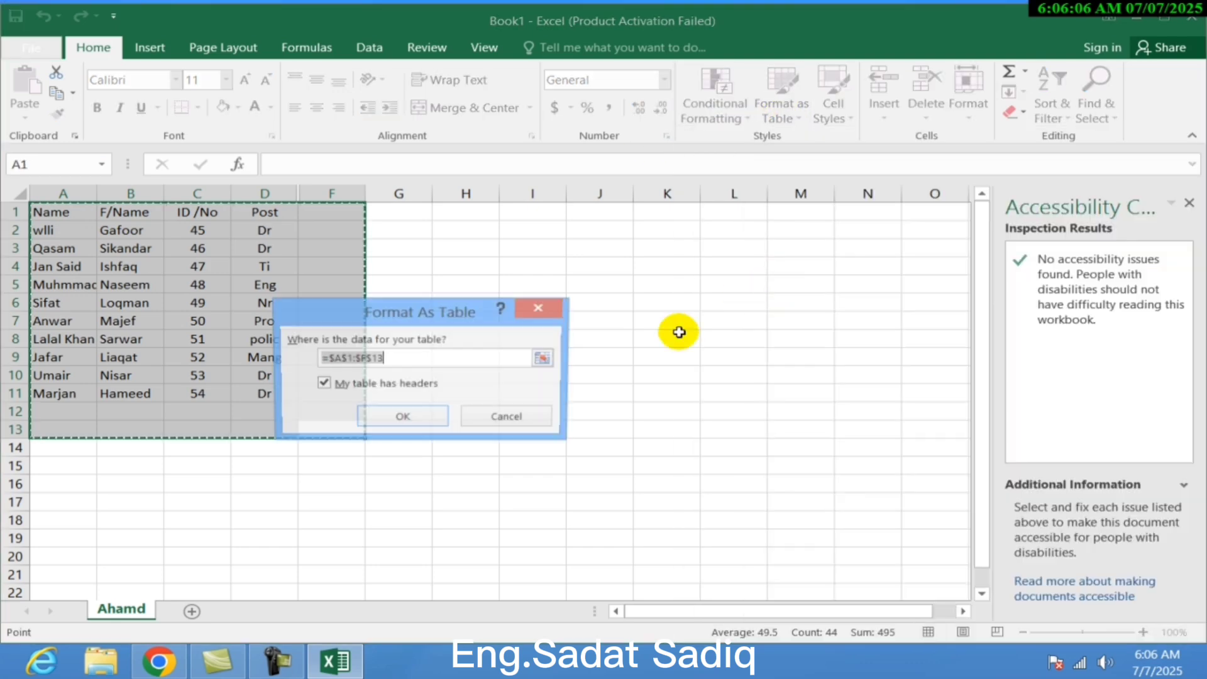
{"action": "left_click", "coordinate": [406, 425]}
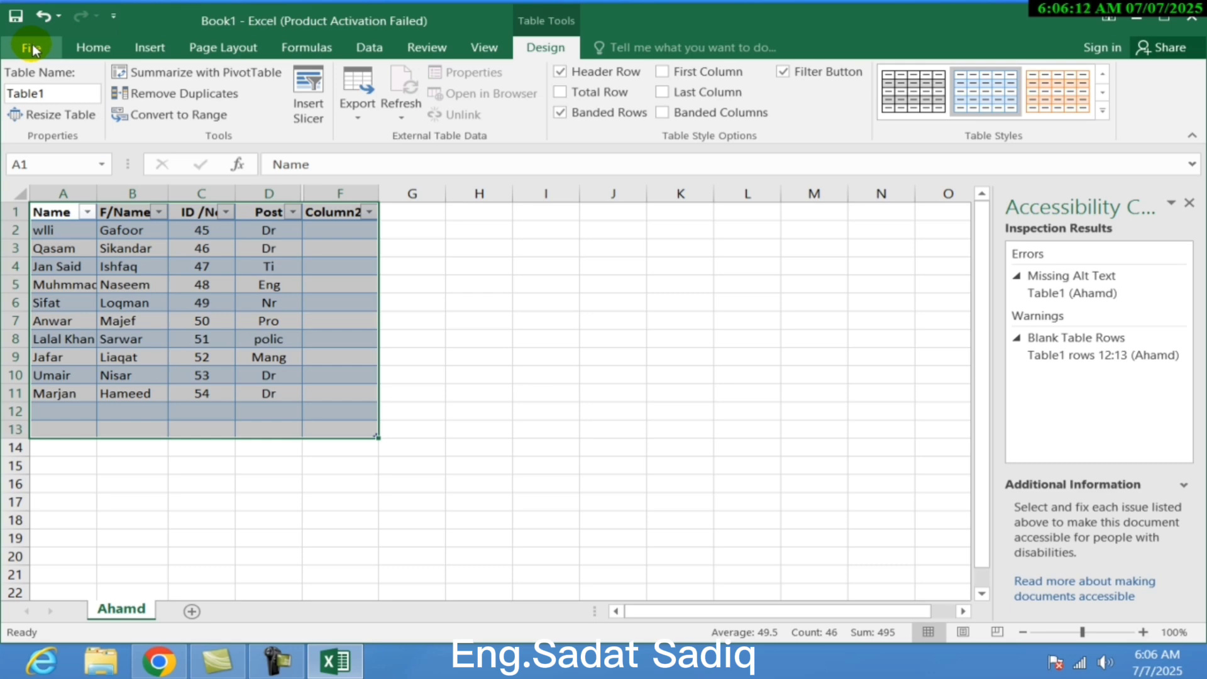
Step: Run Check Accessibility again and examine the Blank Table Rows warning and the Missing Alt Text error for Table1
{"action": "left_click", "coordinate": [32, 44]}
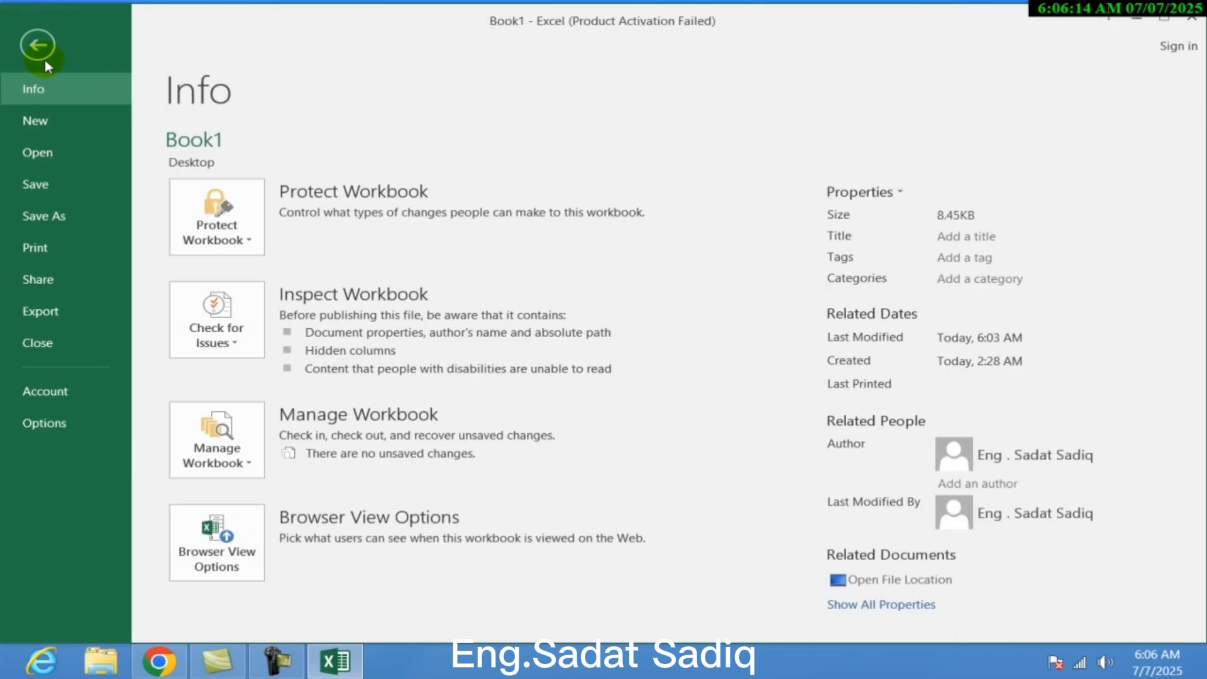
{"action": "left_click", "coordinate": [243, 326]}
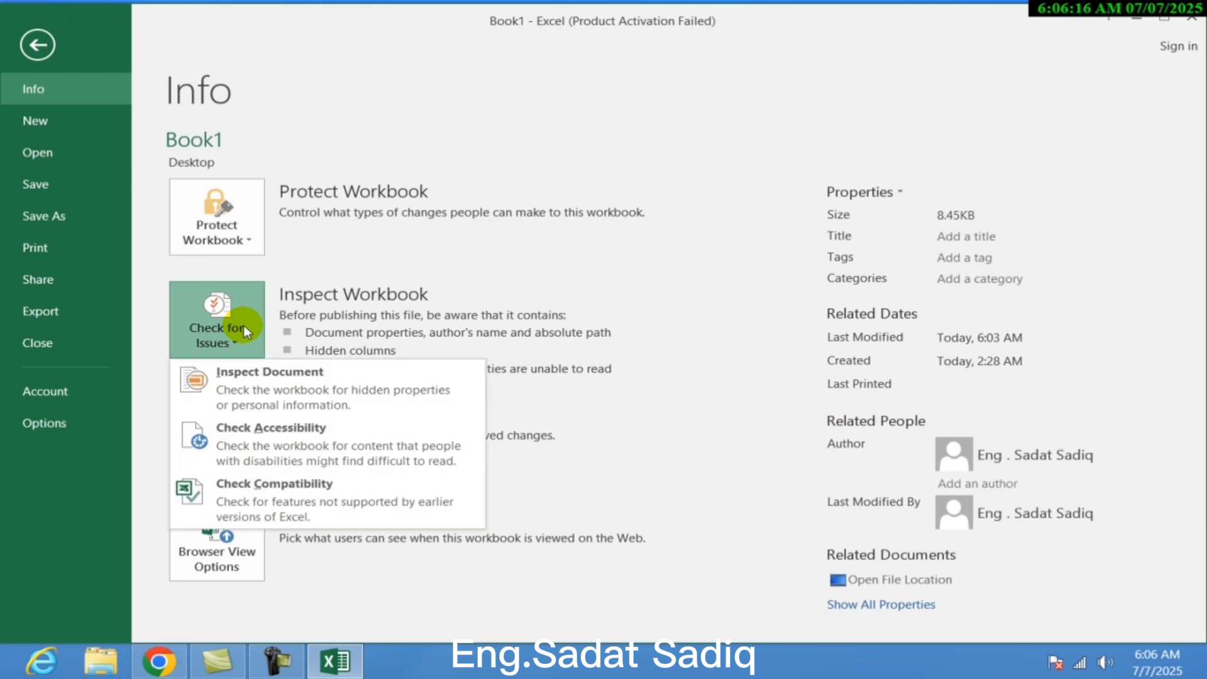
{"action": "left_click", "coordinate": [271, 448]}
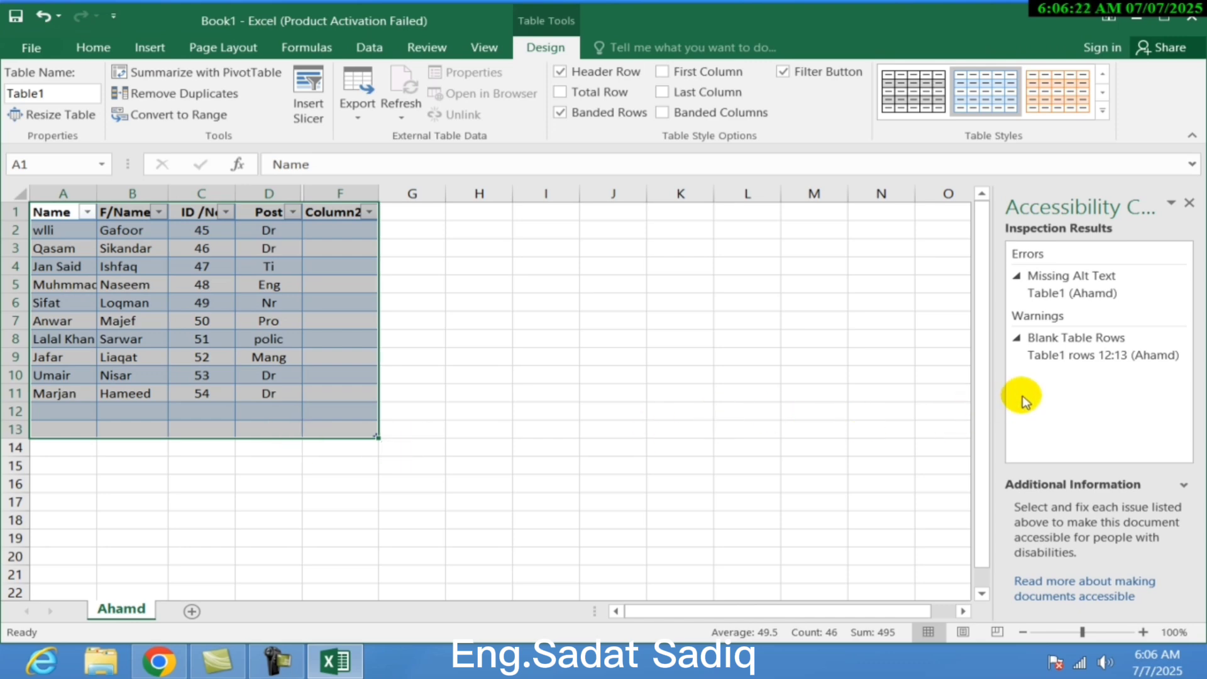
{"action": "left_click", "coordinate": [1069, 355]}
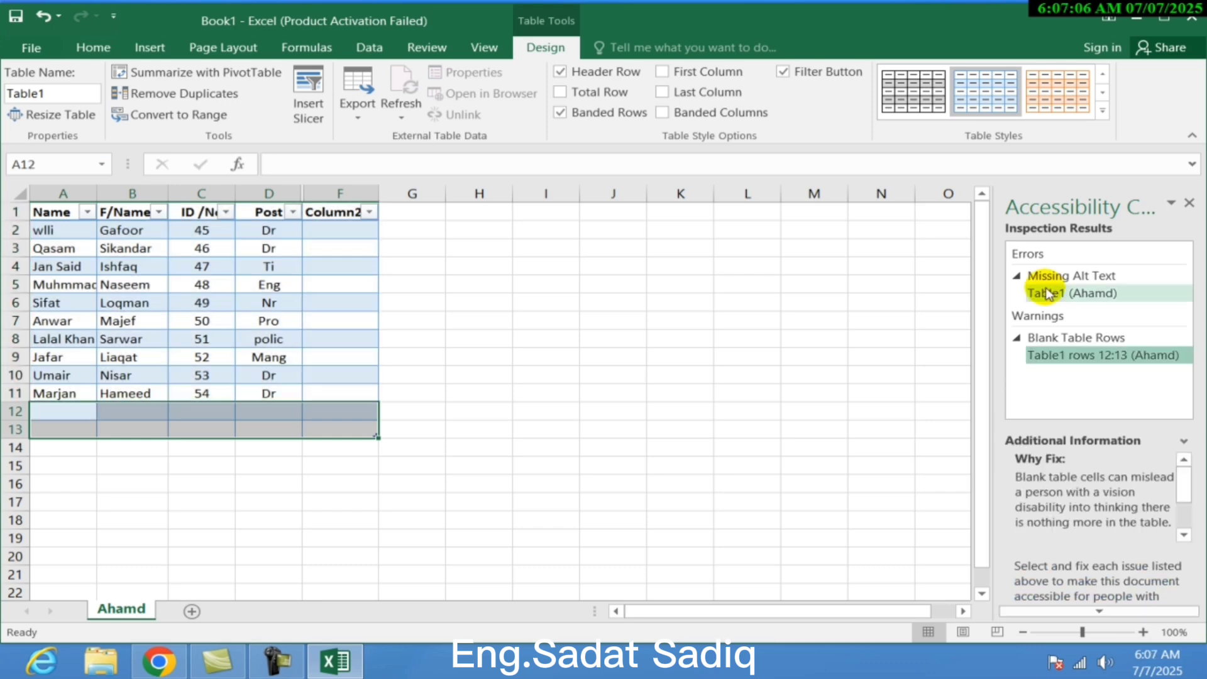
{"action": "left_click", "coordinate": [1048, 293]}
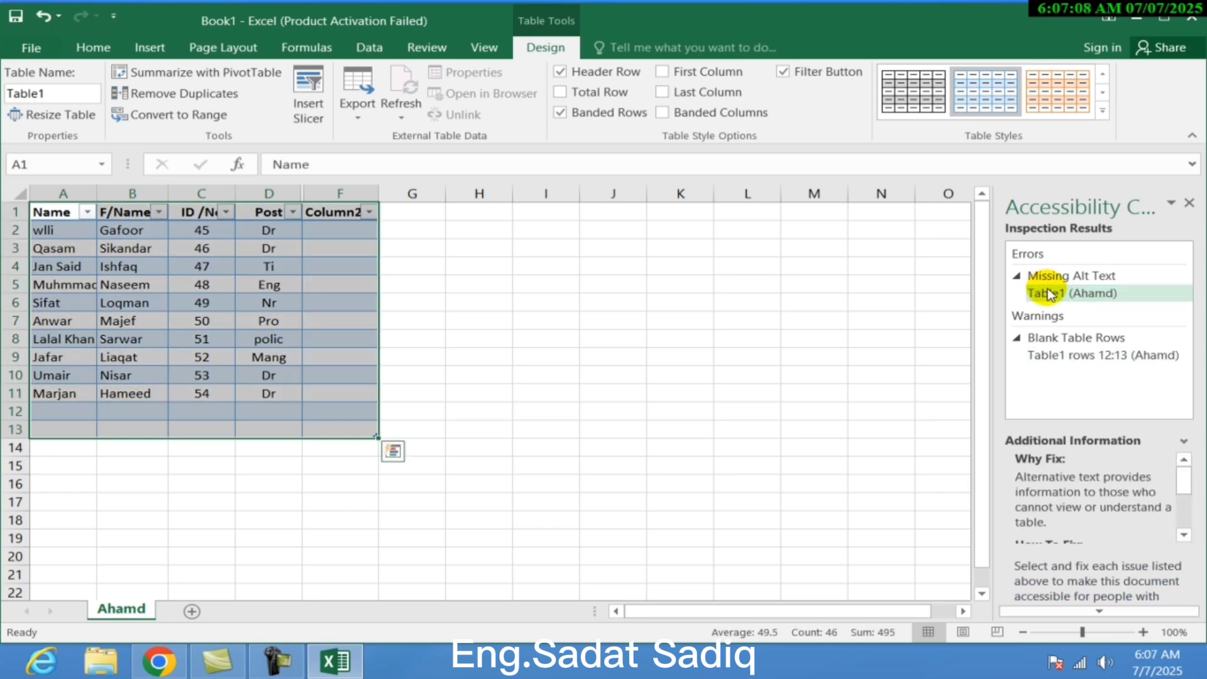
{"action": "left_click", "coordinate": [1057, 356]}
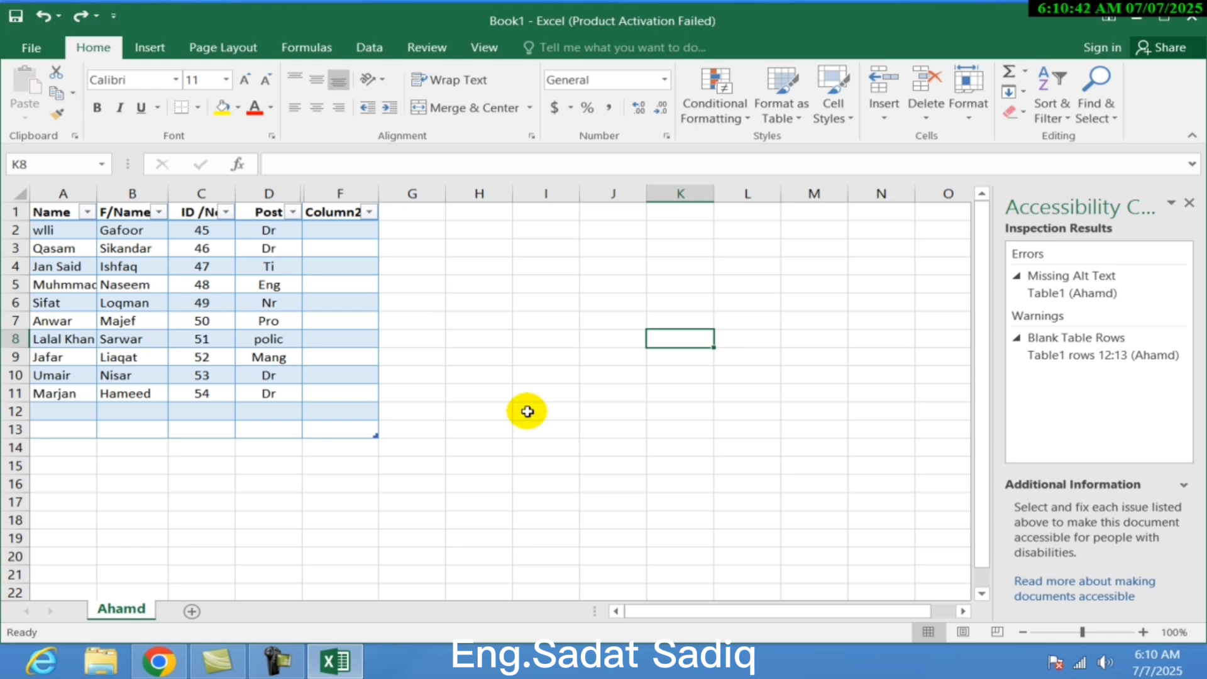
Step: Show the workbook's Check for Issues options, including Check Compatibility, and dismiss them without running a check
{"action": "left_click", "coordinate": [25, 50]}
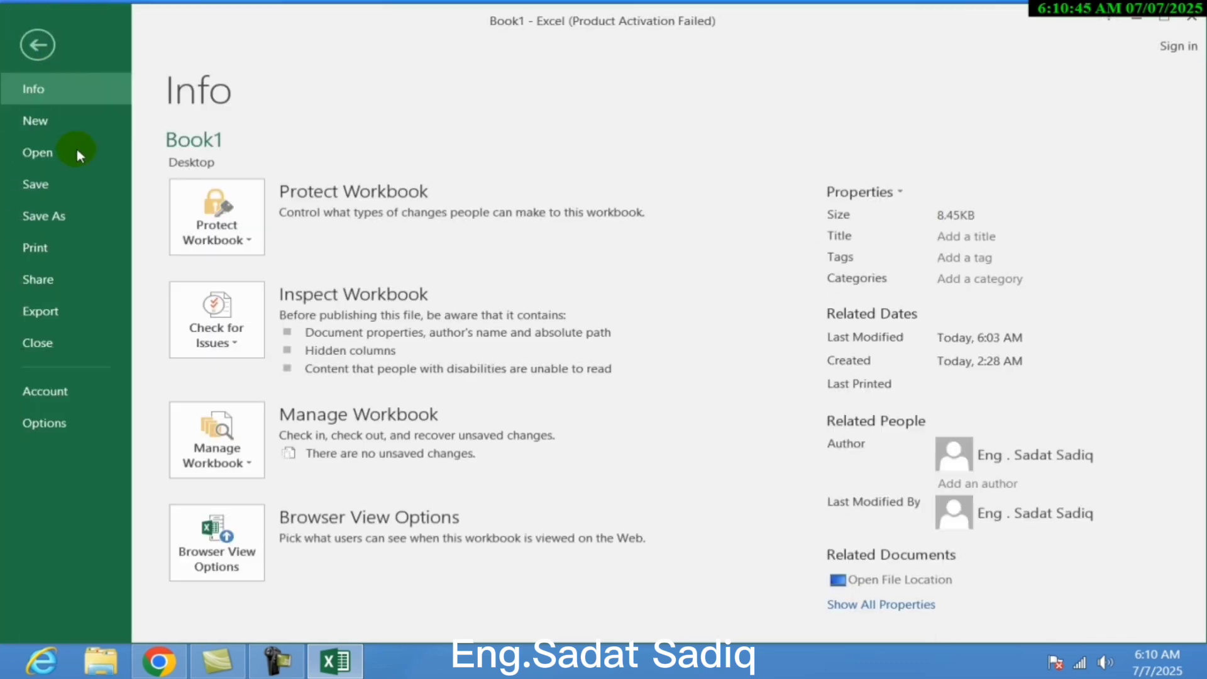
{"action": "left_click", "coordinate": [238, 328]}
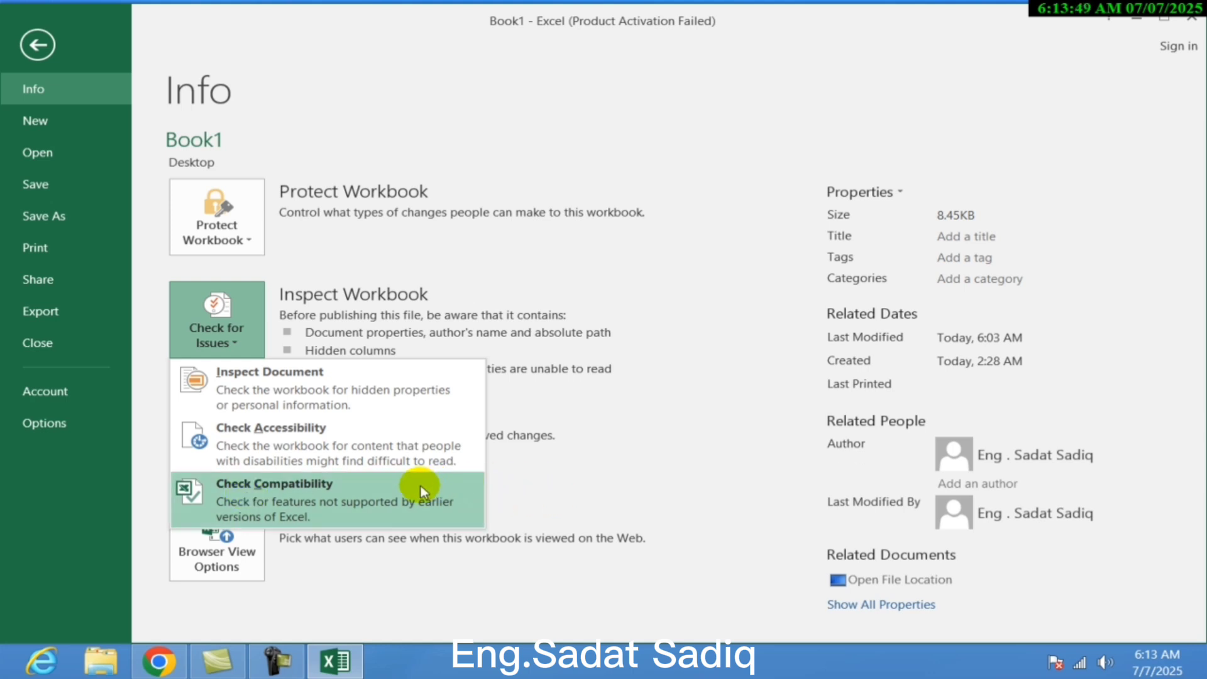
{"action": "left_click", "coordinate": [567, 483]}
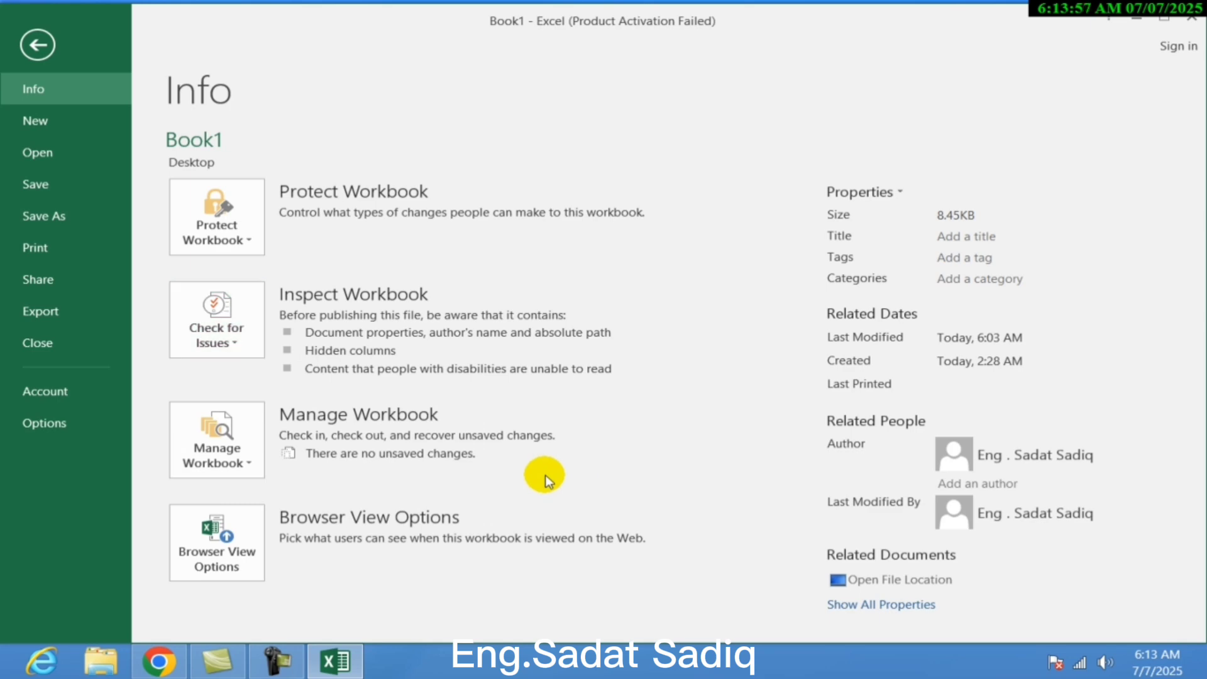